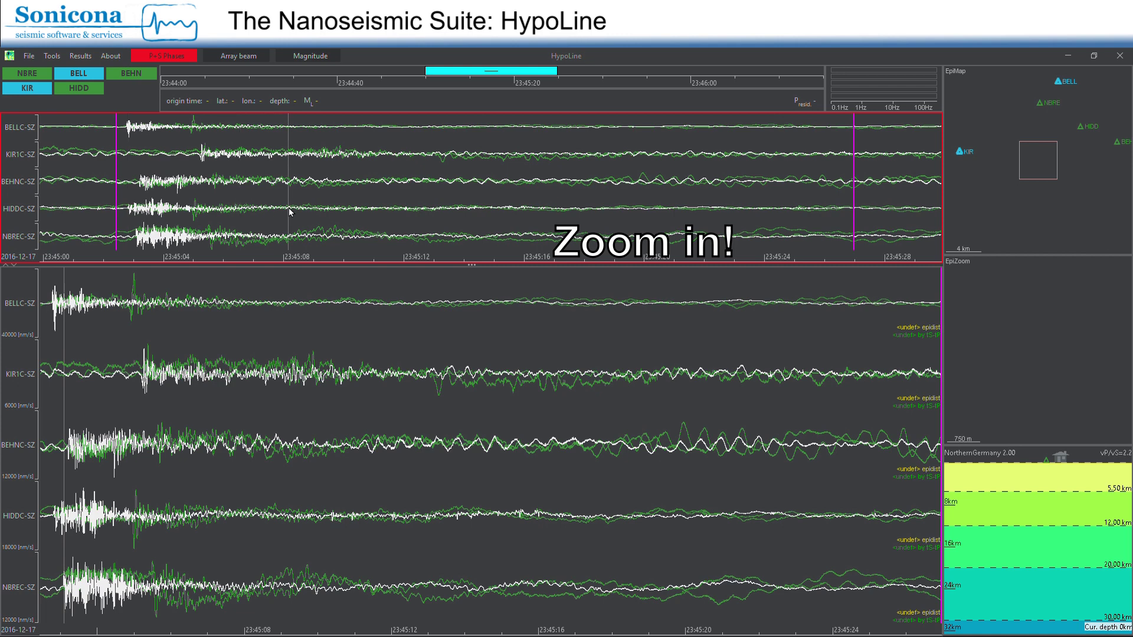
Step: Narrow the detail window to the event's onsets and band-pass filter all traces, with corners between 1 and 10 Hz and between 10 and 100 Hz
click(293, 211)
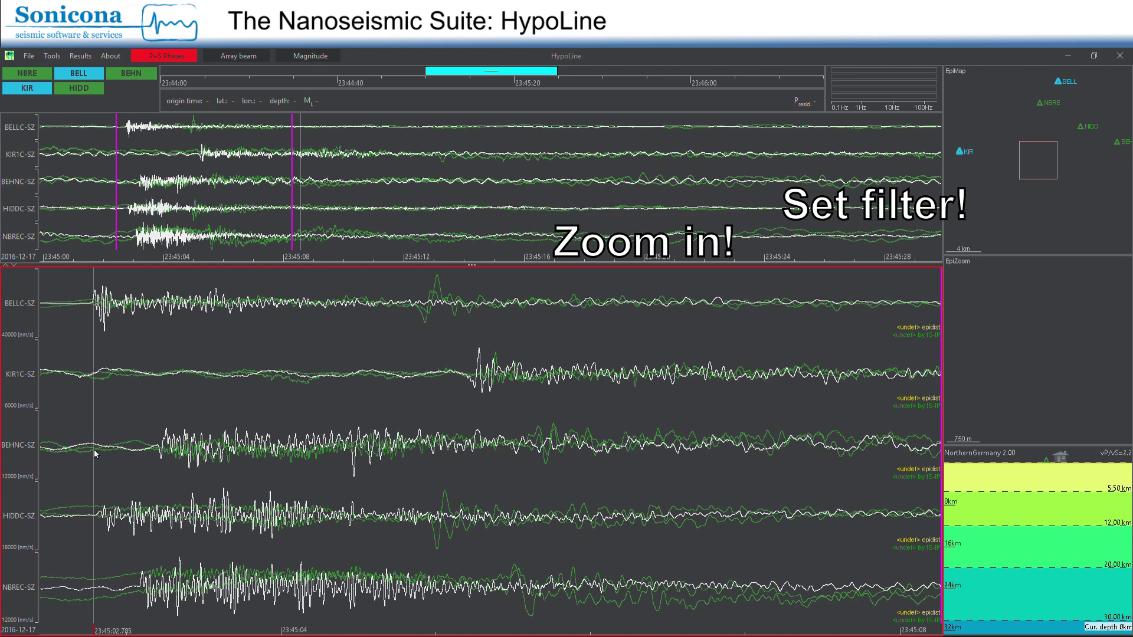
click(877, 86)
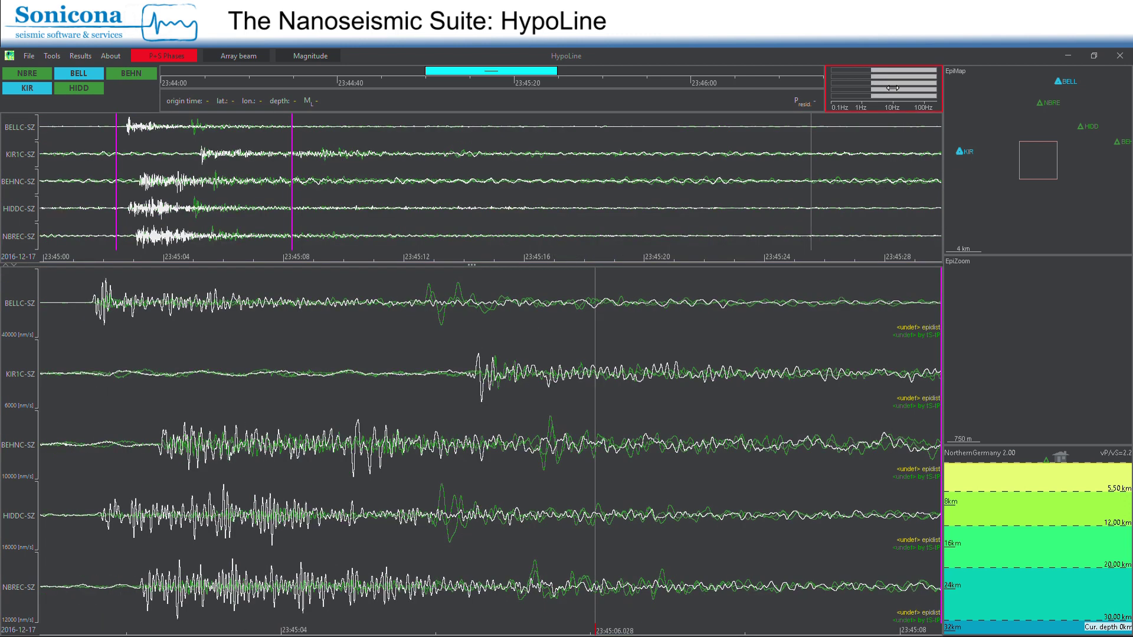
click(893, 87)
drag(885, 87, 881, 88)
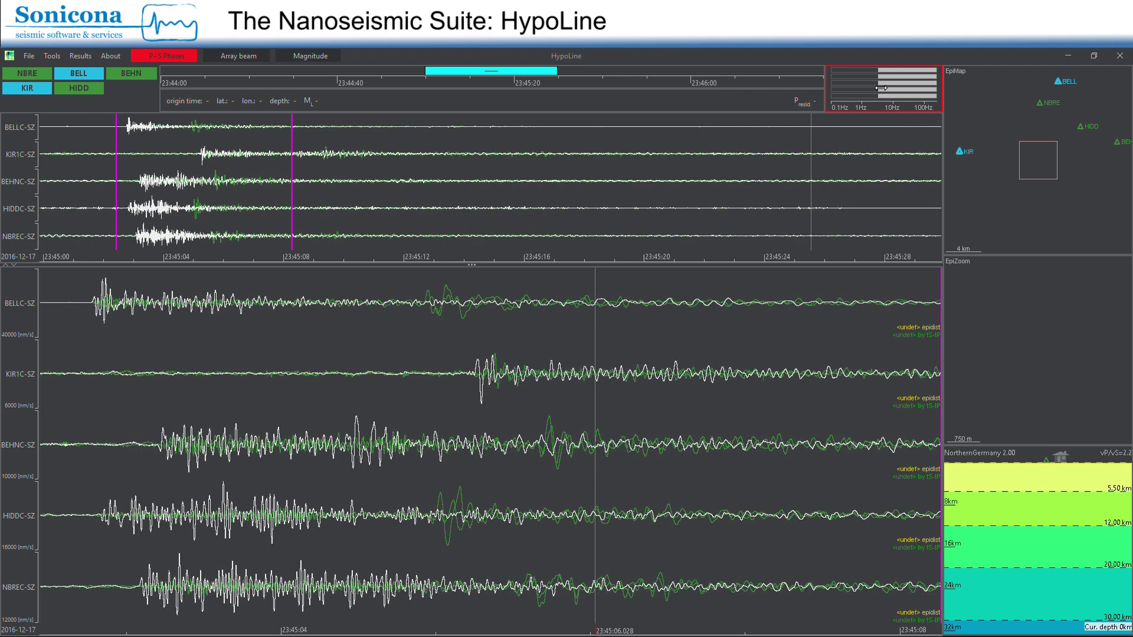
click(876, 88)
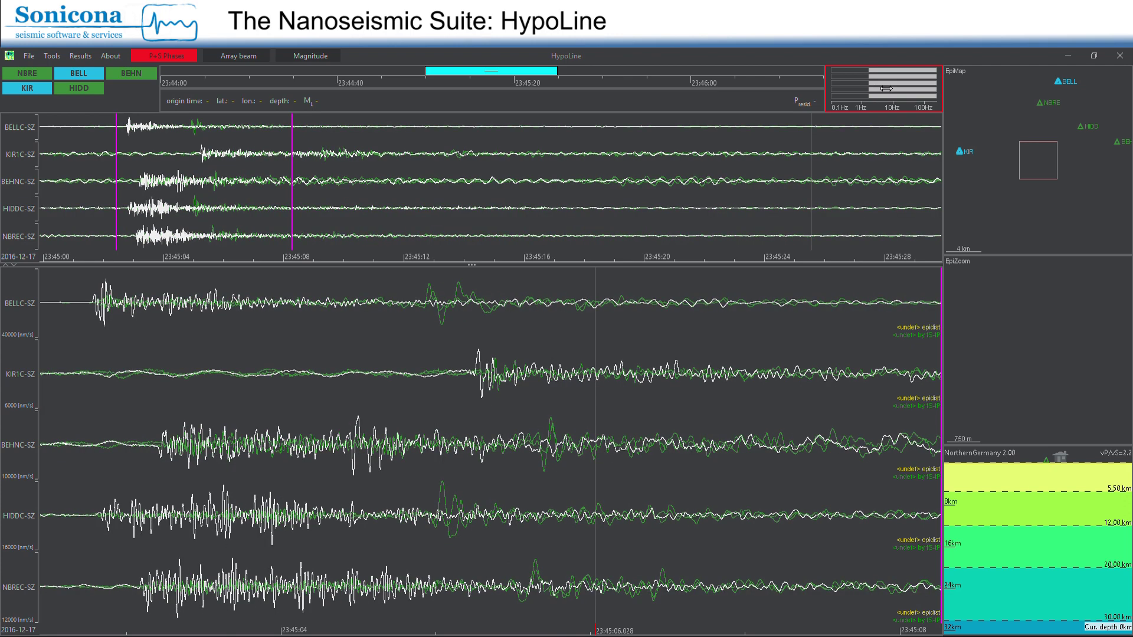
click(887, 89)
drag(885, 87, 884, 87)
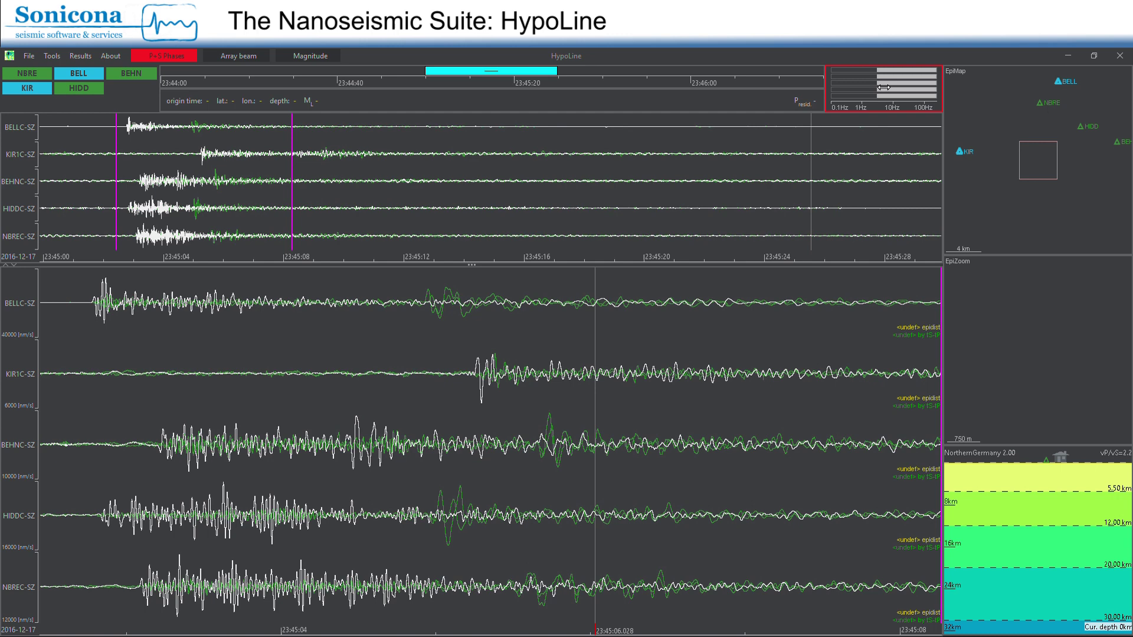
click(914, 90)
drag(930, 92, 933, 92)
Step: Isolate station BELL, narrow the detail window around its first arrival, and pick the P onset on the vertical trace
drag(137, 184, 142, 185)
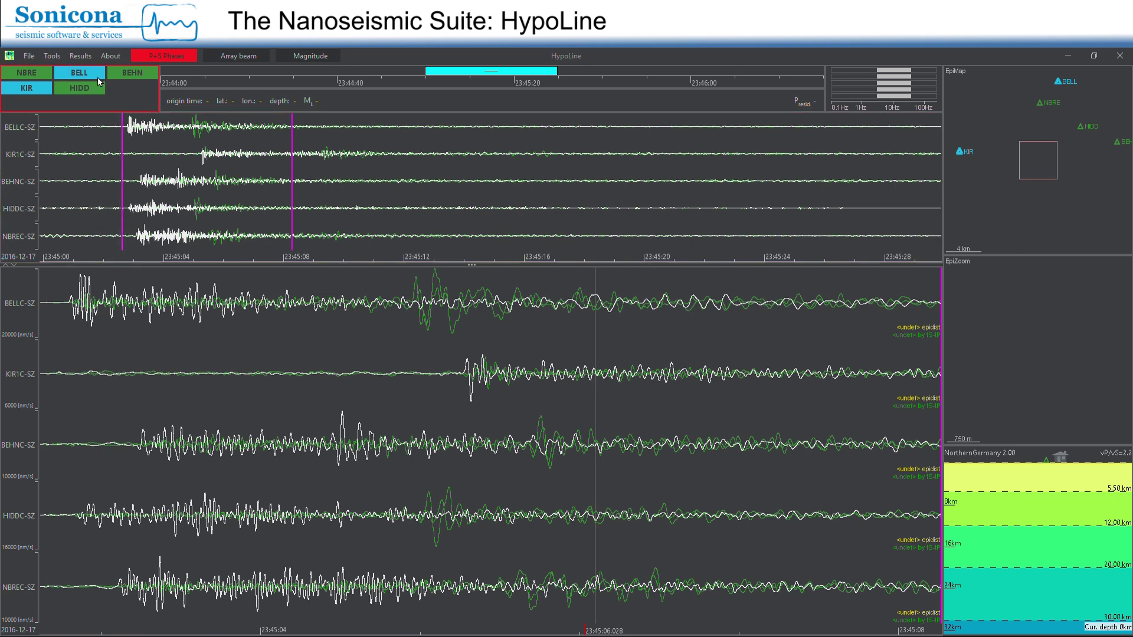
click(92, 75)
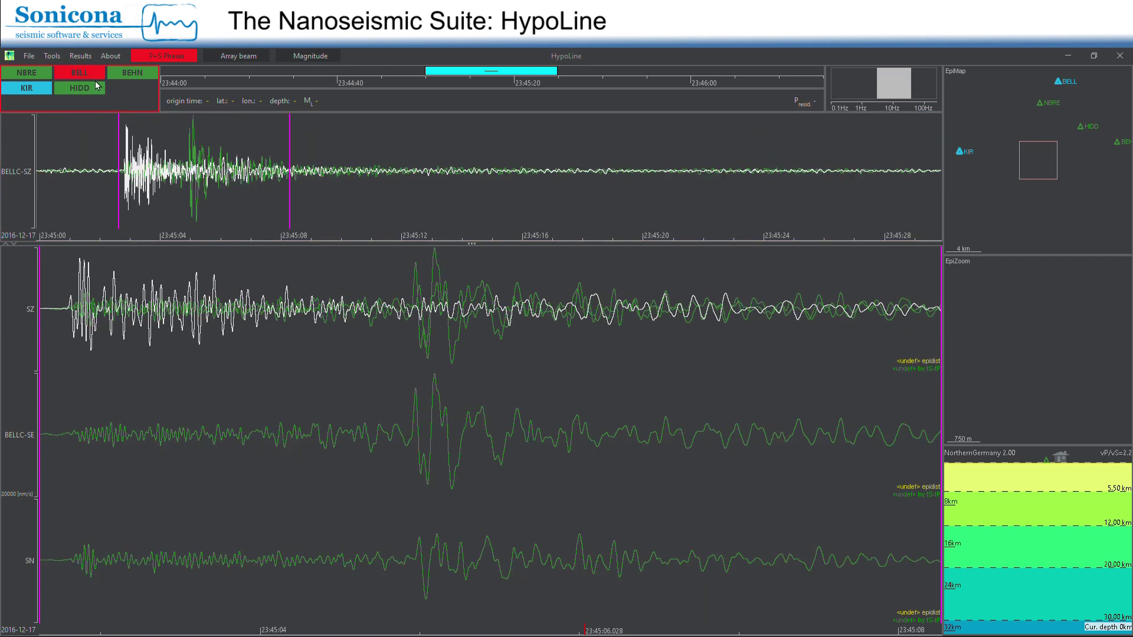
click(138, 175)
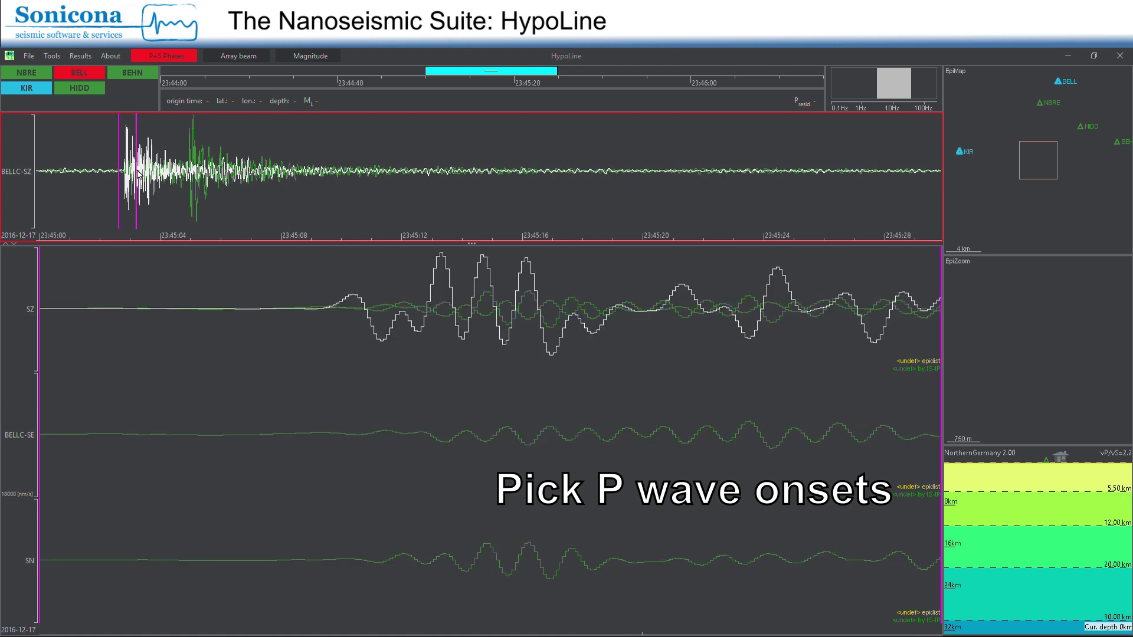
click(324, 308)
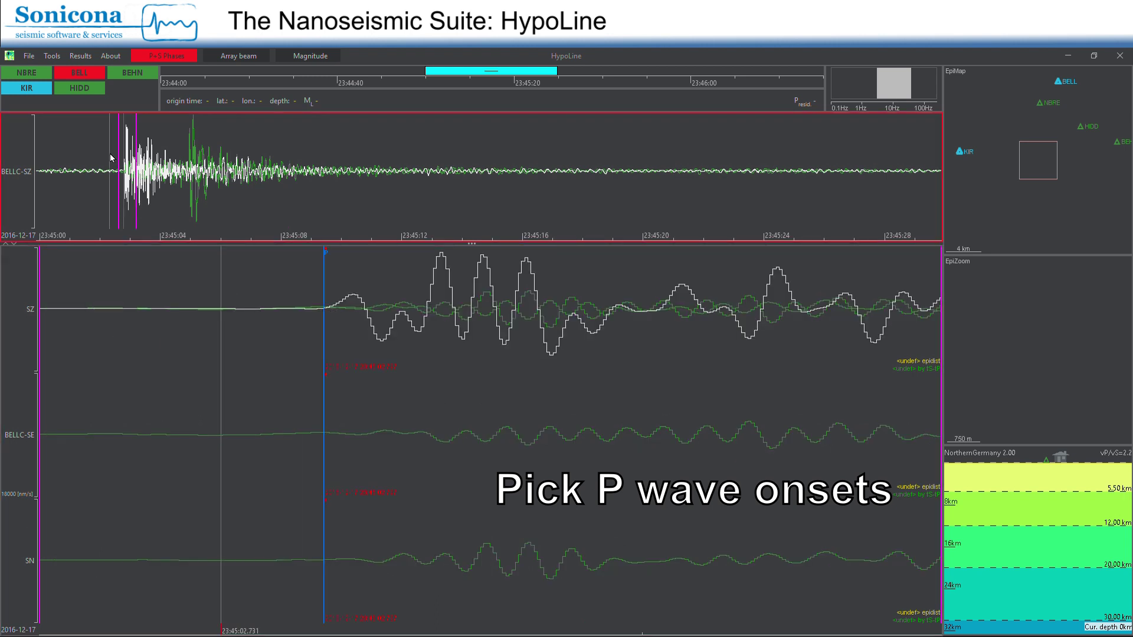
Step: Show only station NBRE and pick its P onset at about 23:45:03.11, just before the first upswing of the vertical trace
click(41, 72)
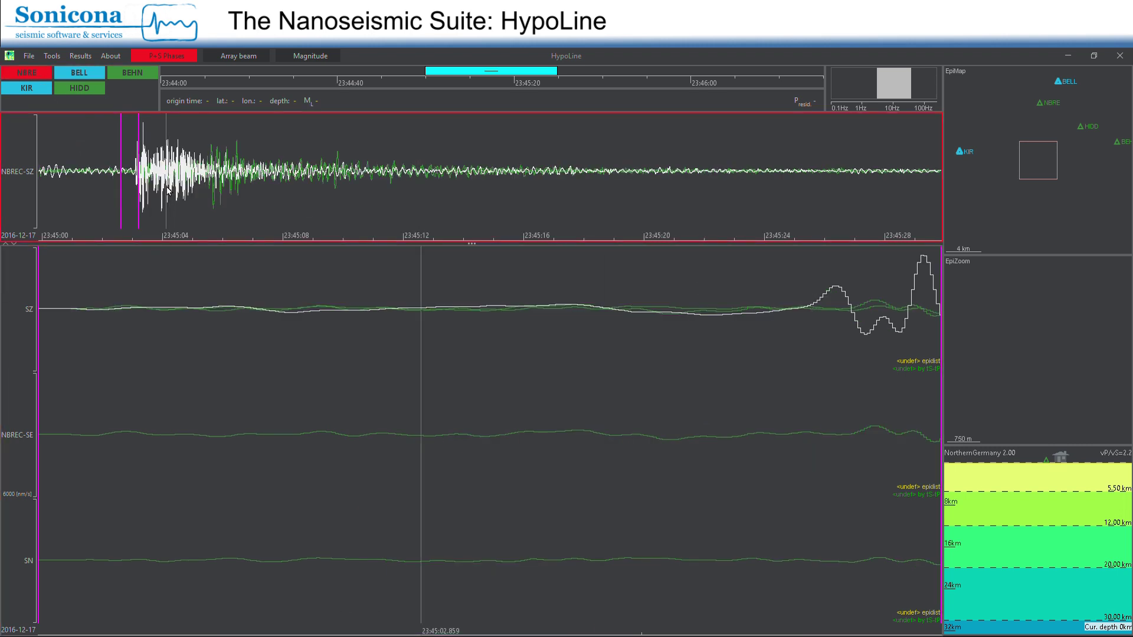
key(Right)
key(Right)
key(Right)
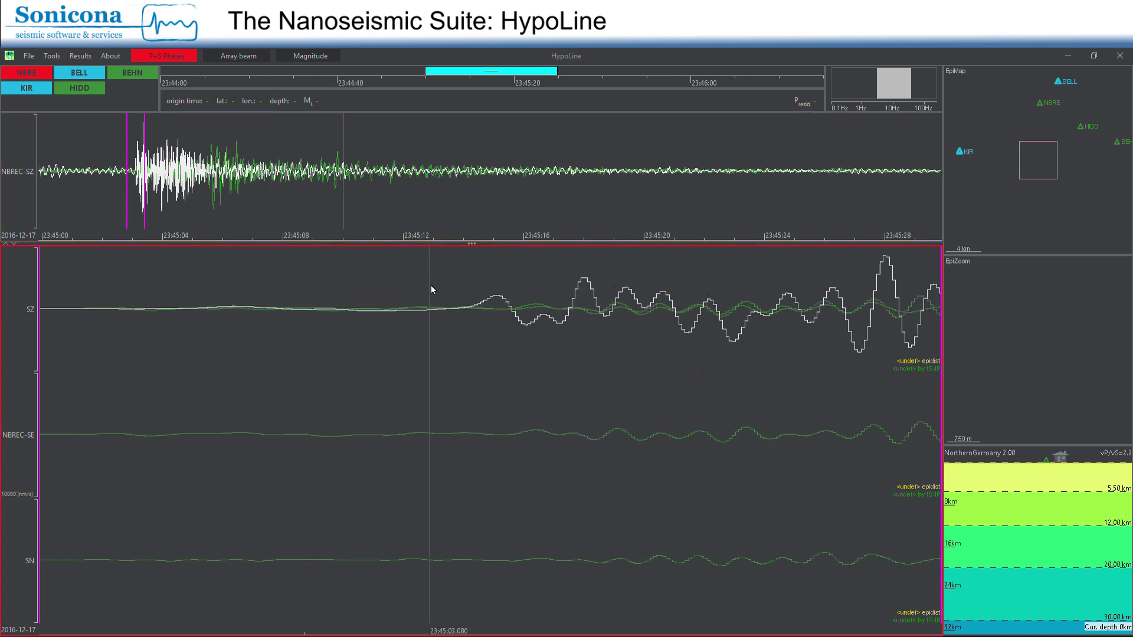
click(466, 306)
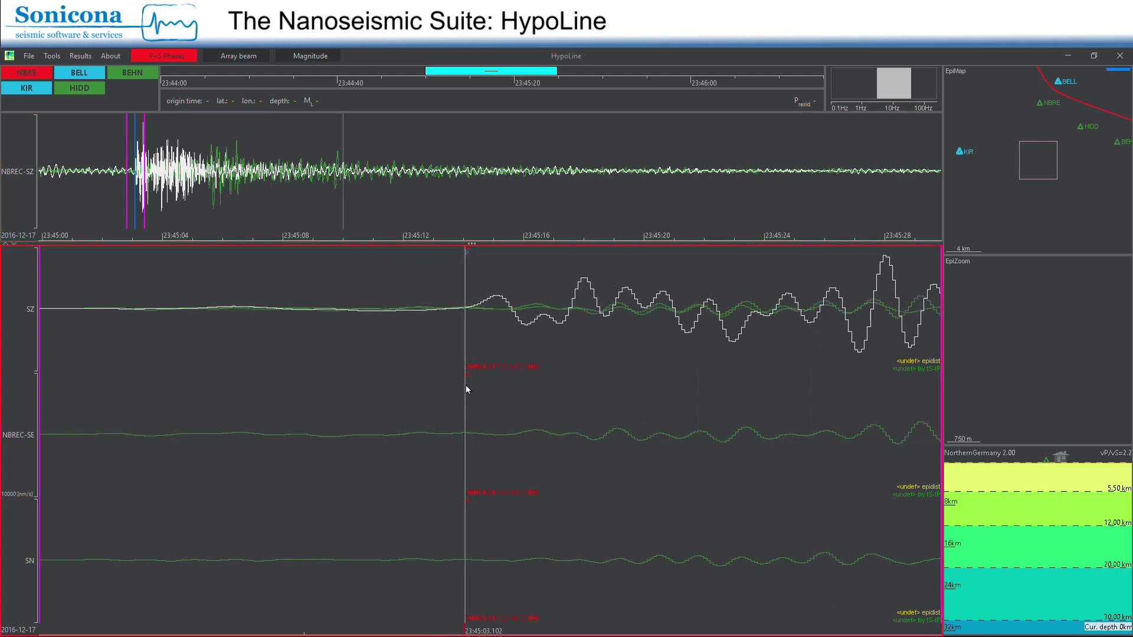
click(475, 314)
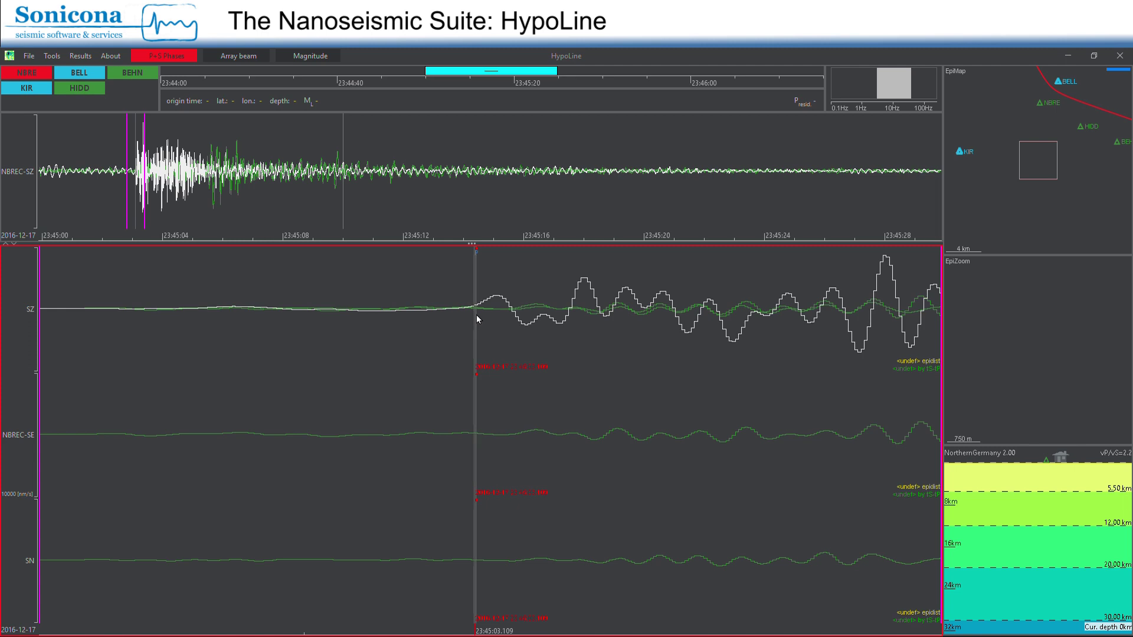
Step: Return to station BELL and refine its P pick to about 23:45:02.80 at the start of the first upswing
click(78, 74)
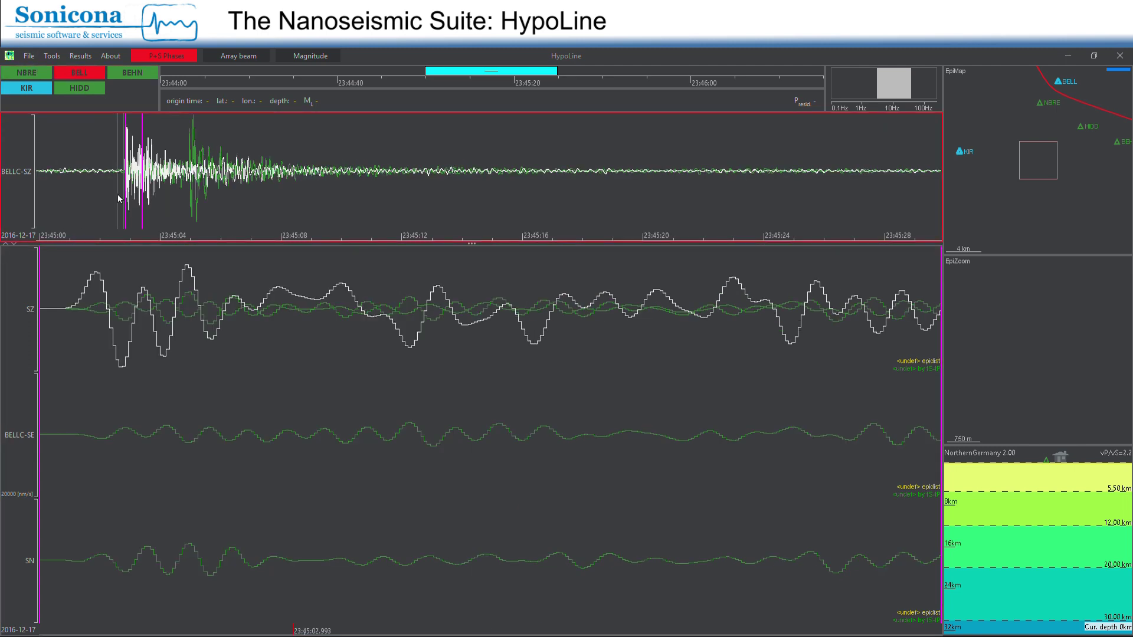
scroll(126, 193, up, 6)
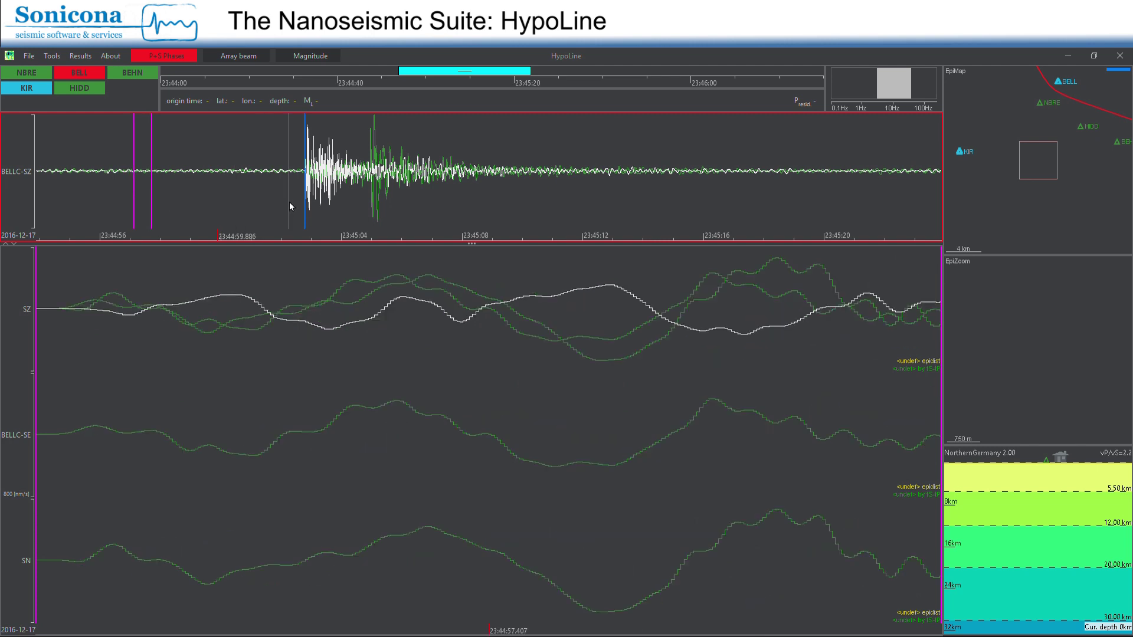
click(300, 195)
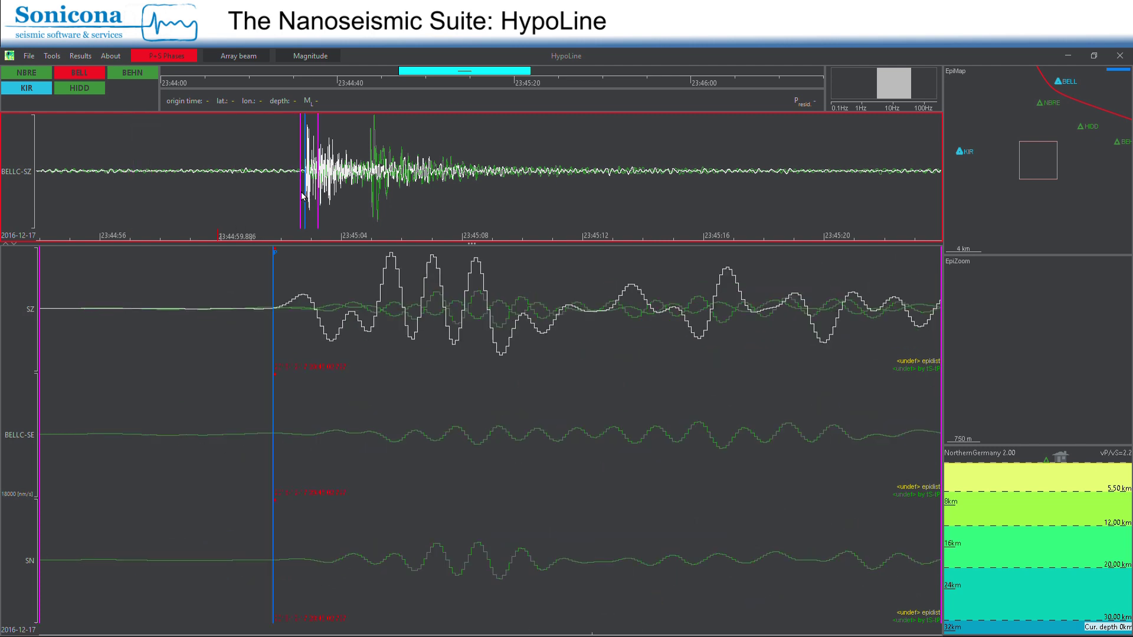
click(276, 308)
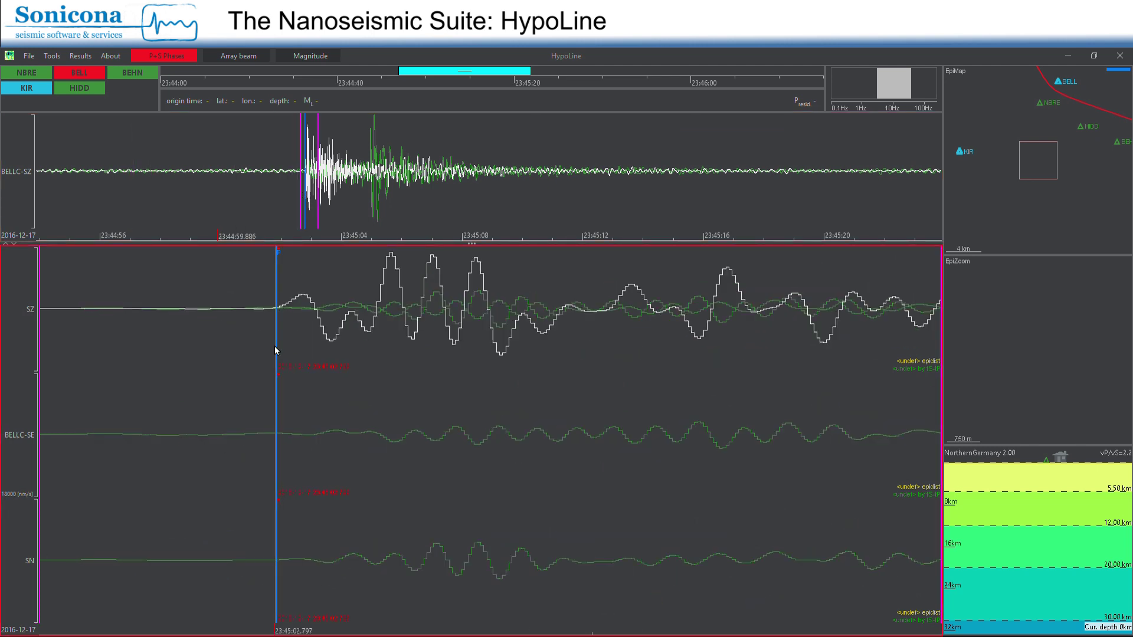
Step: Show only station BEHN, narrow the detail window to its first arrival, and pick the P onset at about 23:45:03.23
click(117, 74)
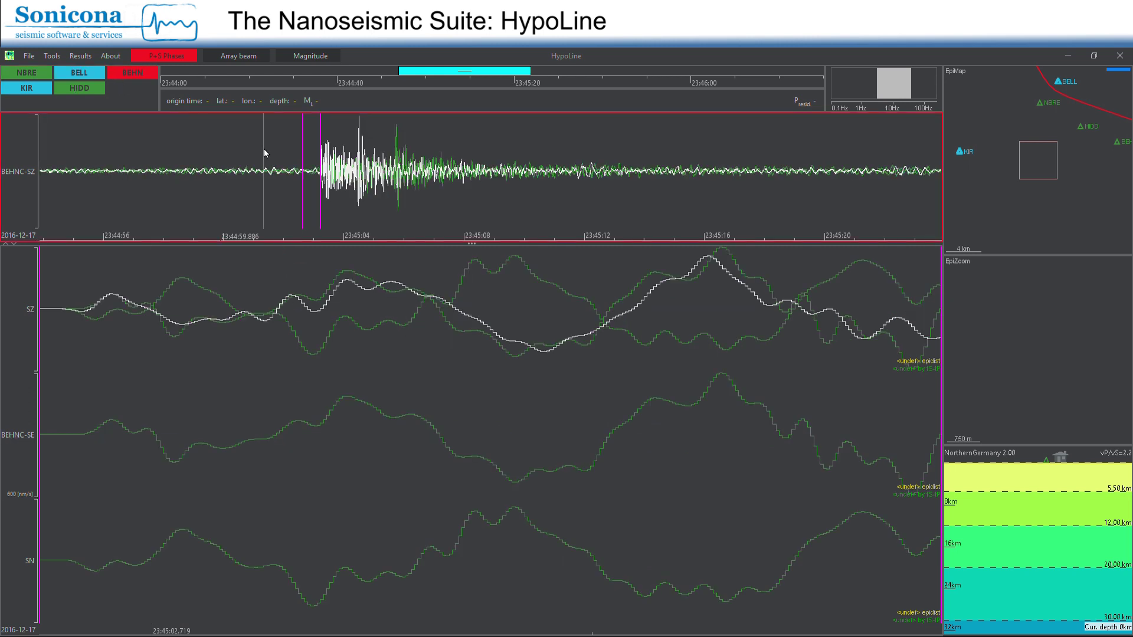
click(316, 174)
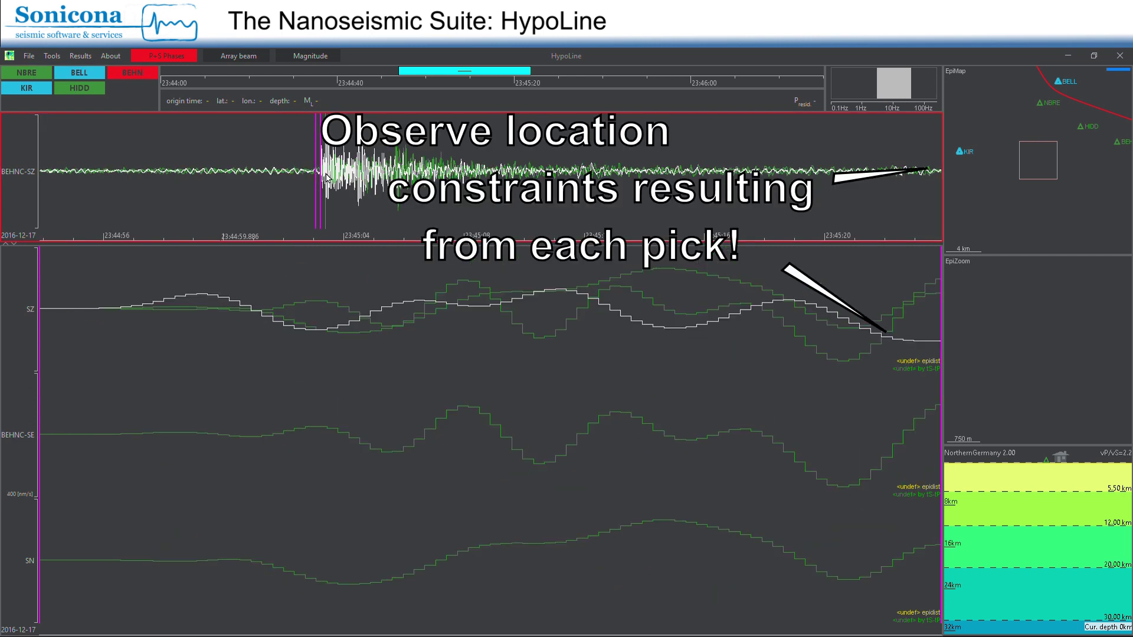
drag(324, 177, 328, 177)
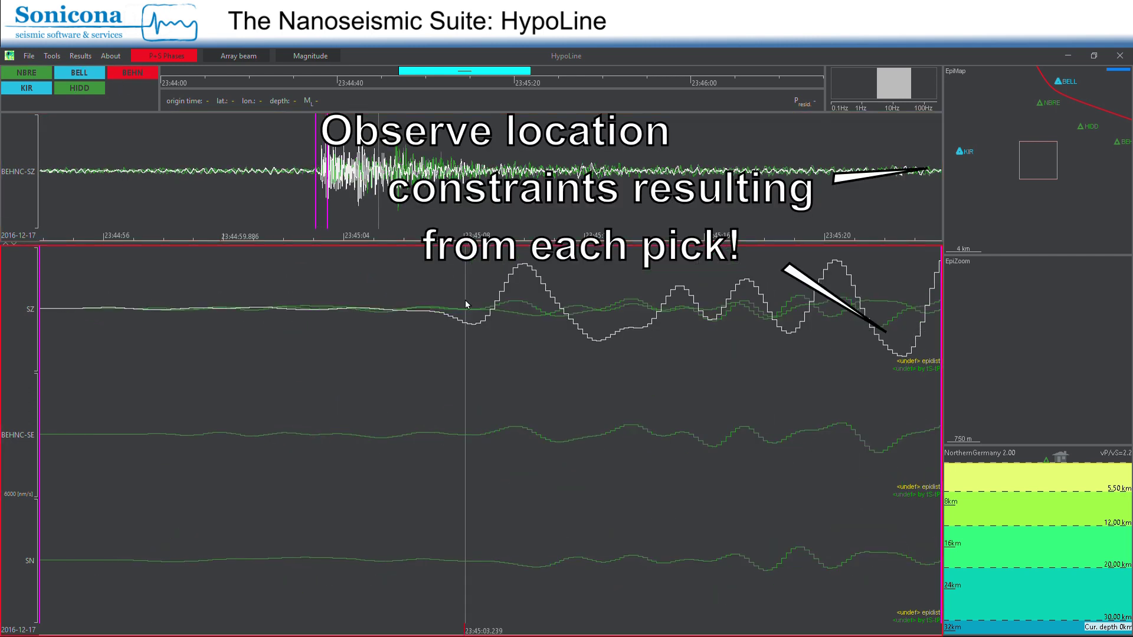
click(445, 317)
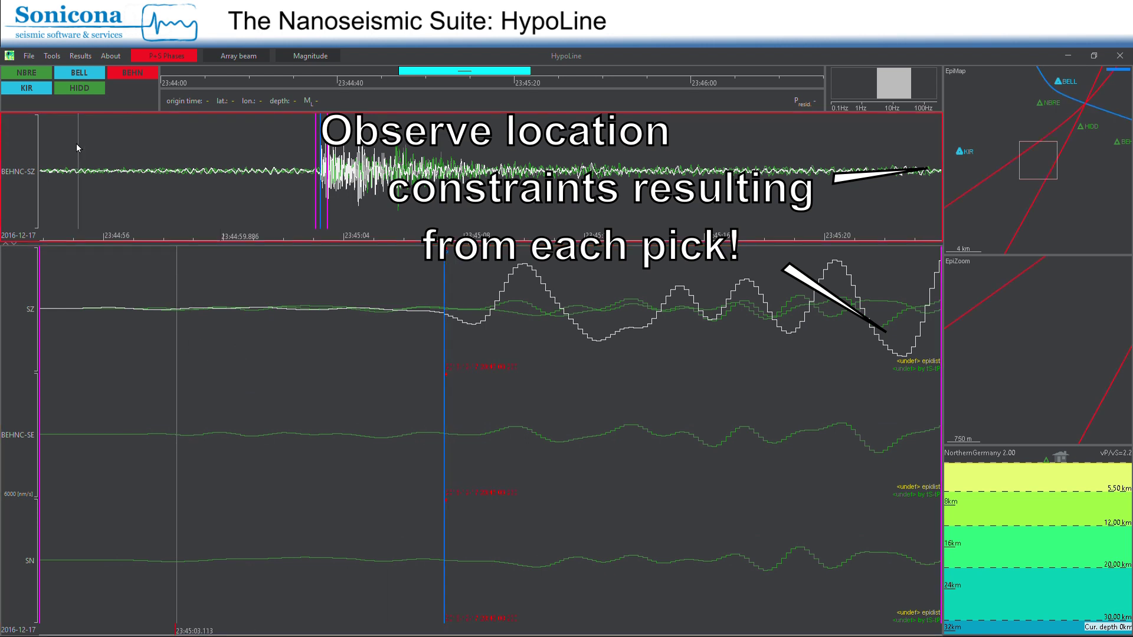
Step: Show only station KIR and pick its P onset at about 23:45:05.28 on the vertical trace
click(38, 90)
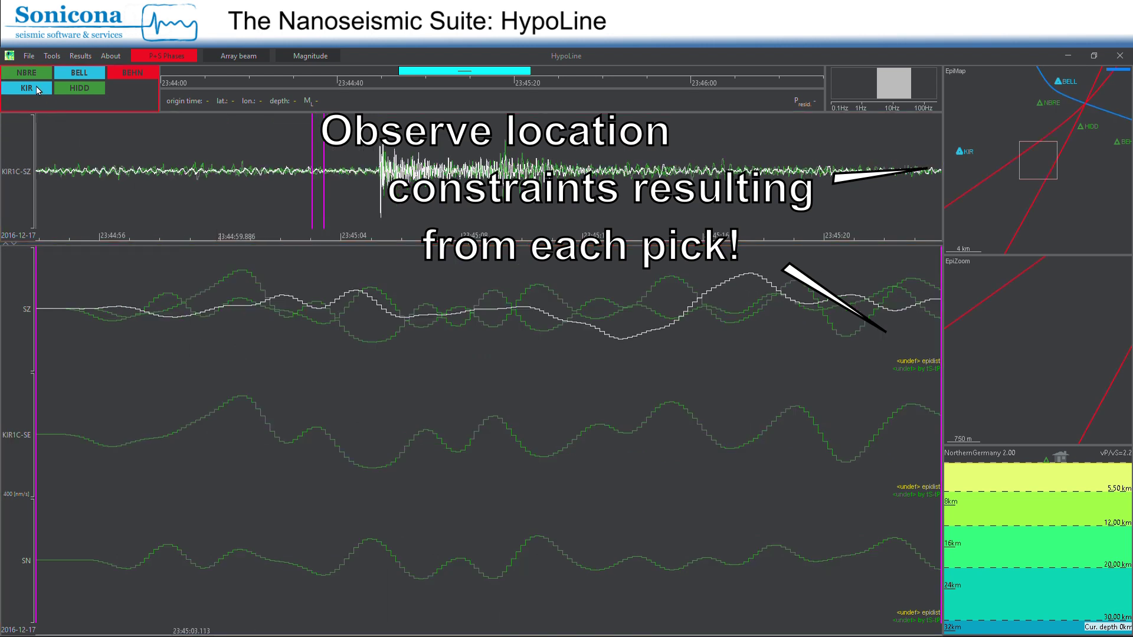
click(378, 176)
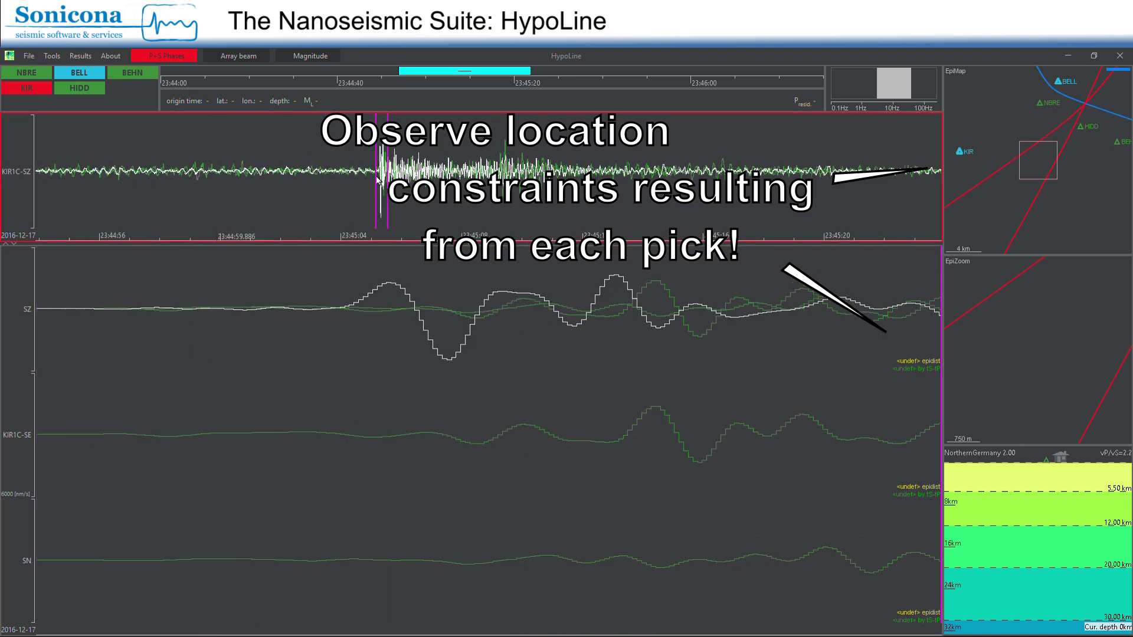
click(352, 308)
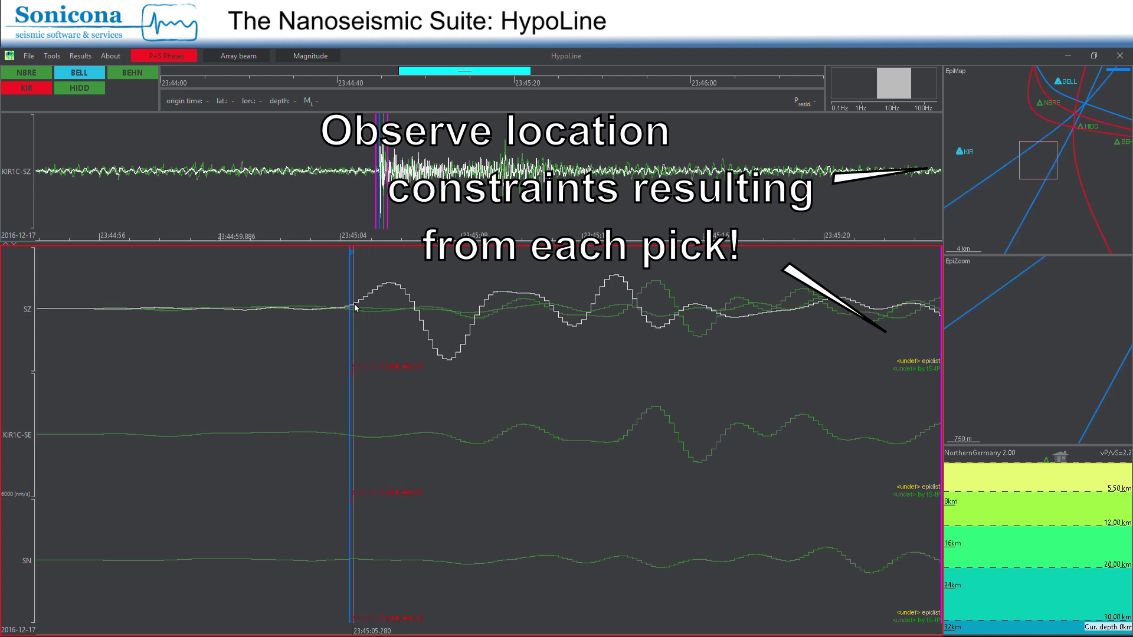
Step: Show only station HIDD, set a detail window spanning its first arrivals, and pick the P onset at about 23:45:02.85
click(94, 87)
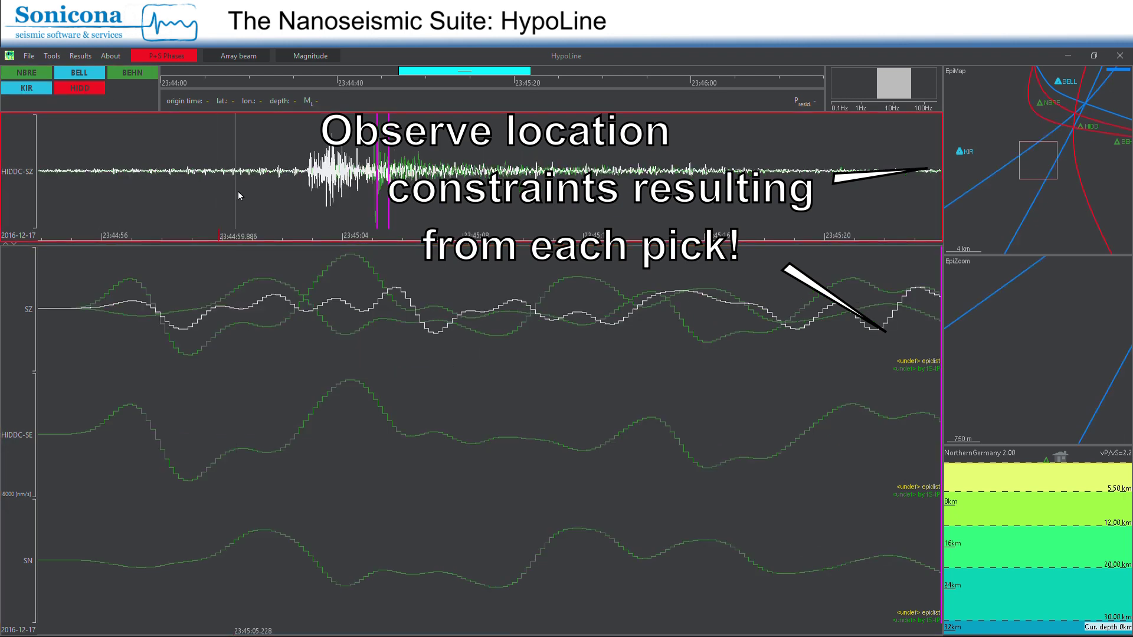
click(306, 177)
click(314, 207)
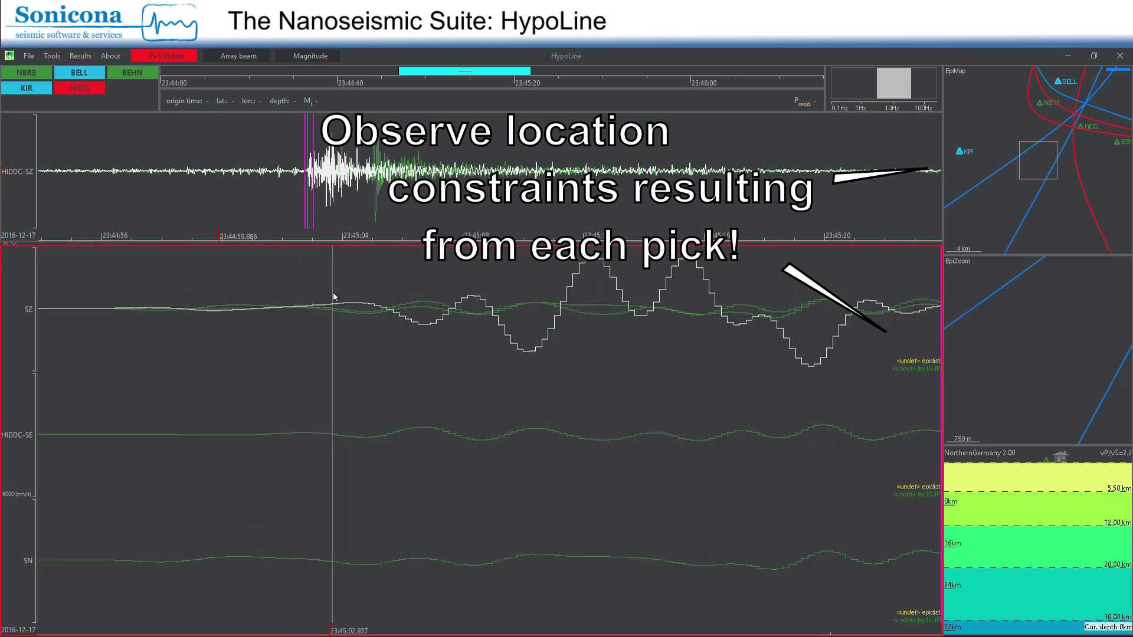
click(295, 178)
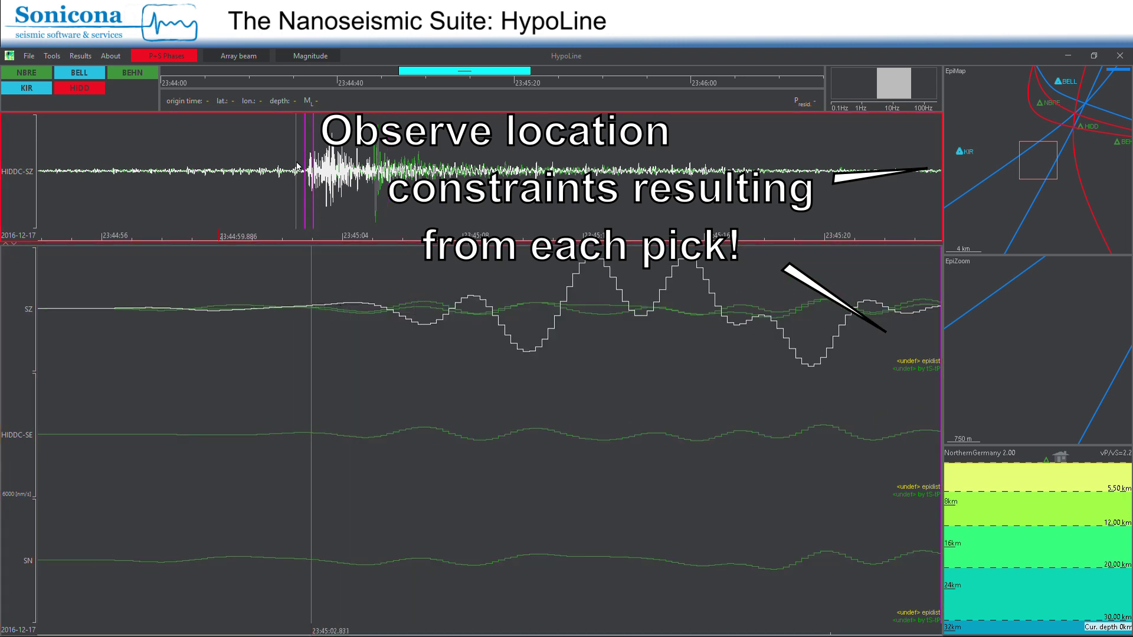
click(338, 172)
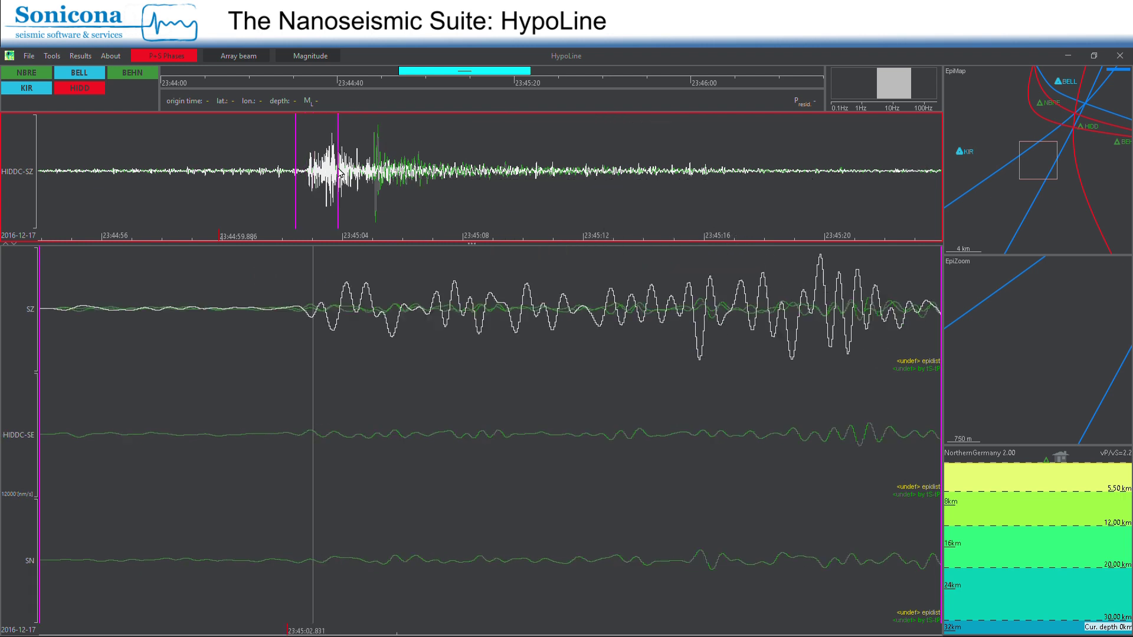
click(302, 312)
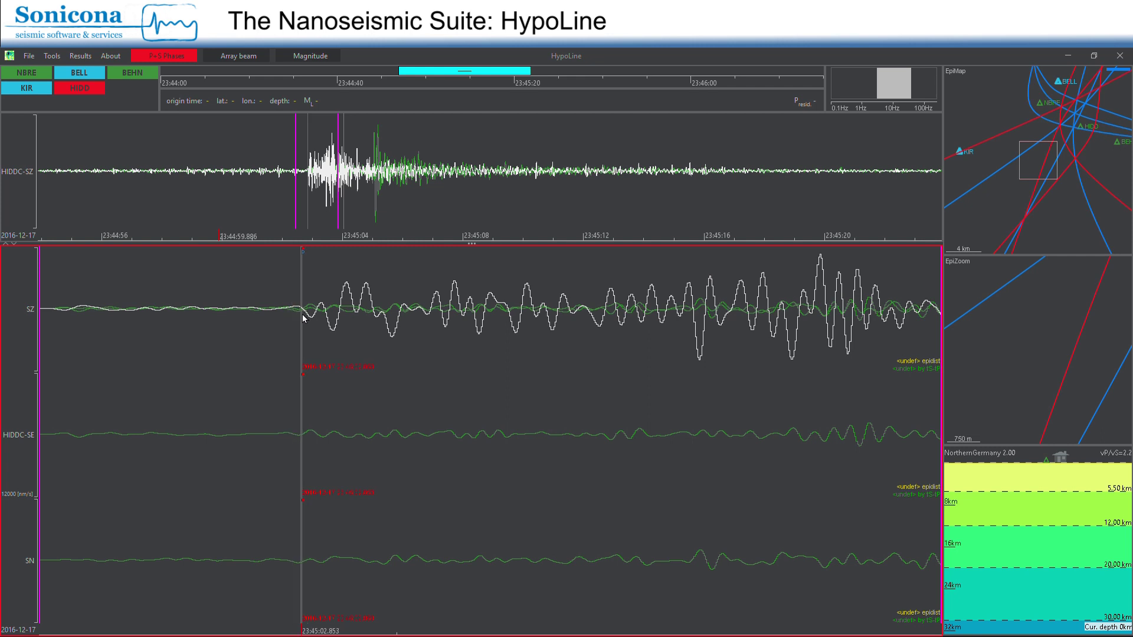
Step: Centre the epicentre map on the crossing constraint curves and display all stations with a detail window from about 23:45:02 to 23:45:10
drag(1050, 111, 1006, 181)
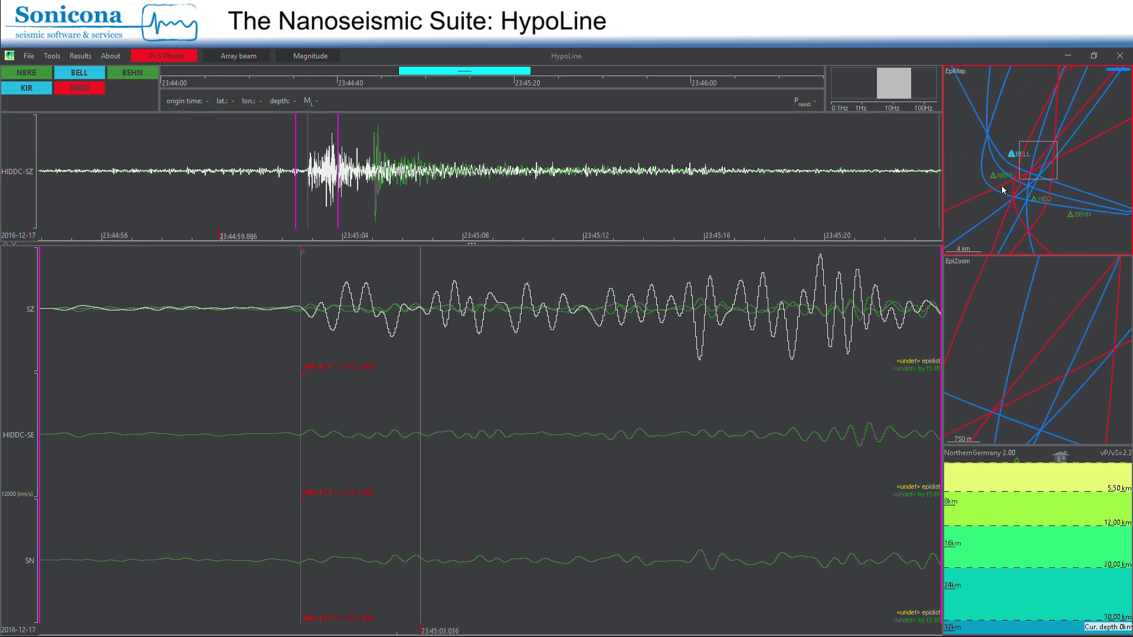
click(20, 103)
drag(296, 195, 470, 211)
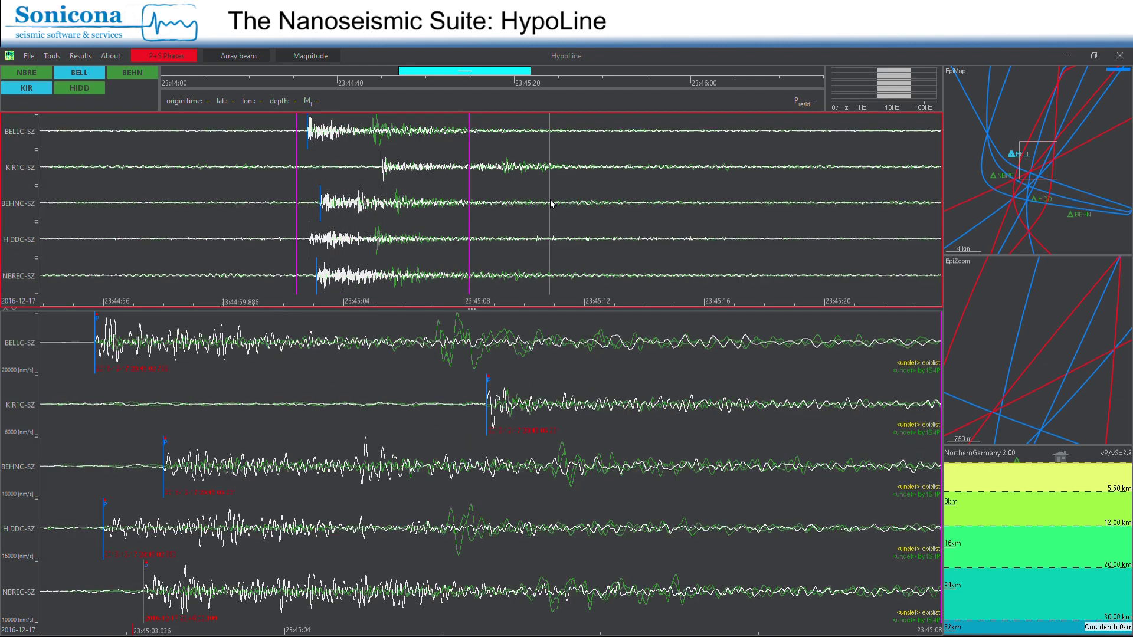
drag(550, 203, 549, 205)
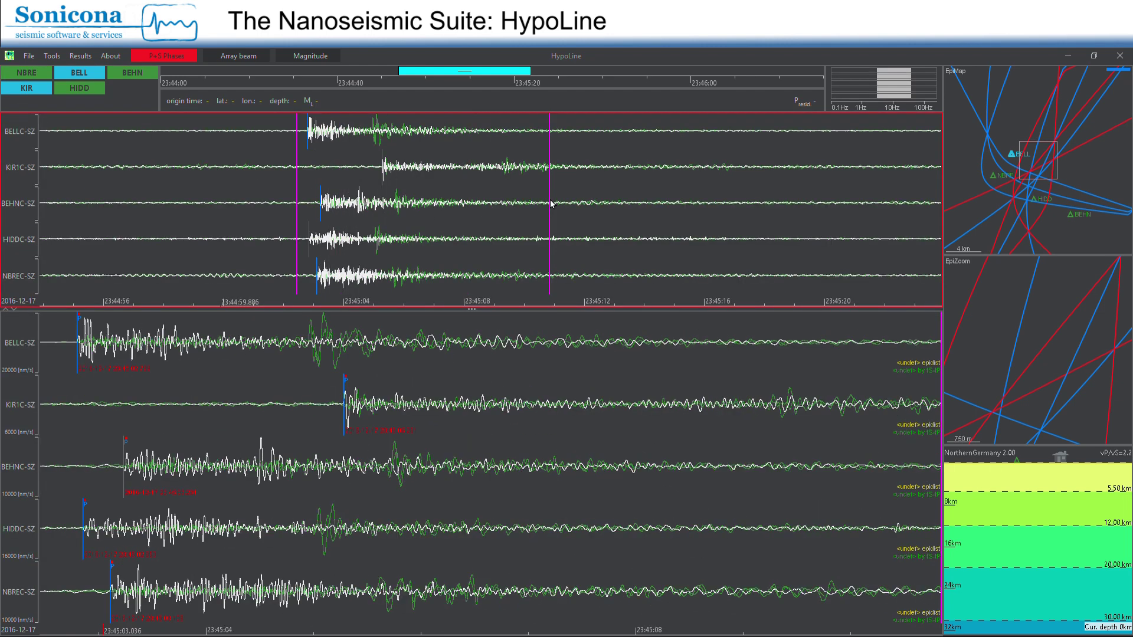
Step: Pick the S onsets at BELL at about 23:45:04.94, at BEHN at about 23:45:05.68, and at HIDD
click(308, 352)
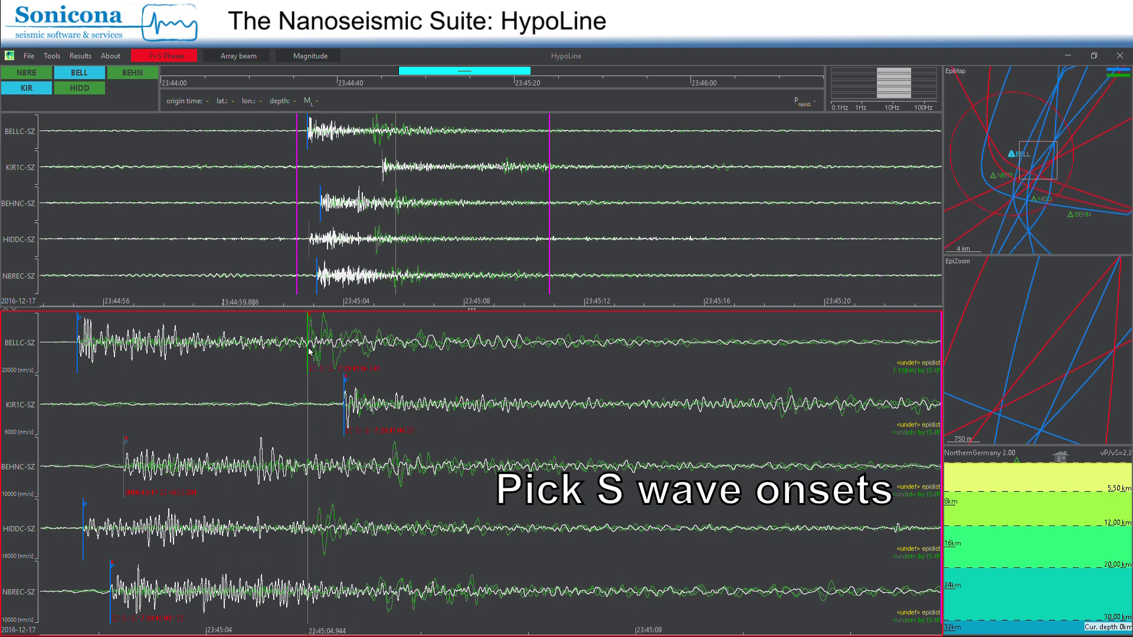
click(388, 470)
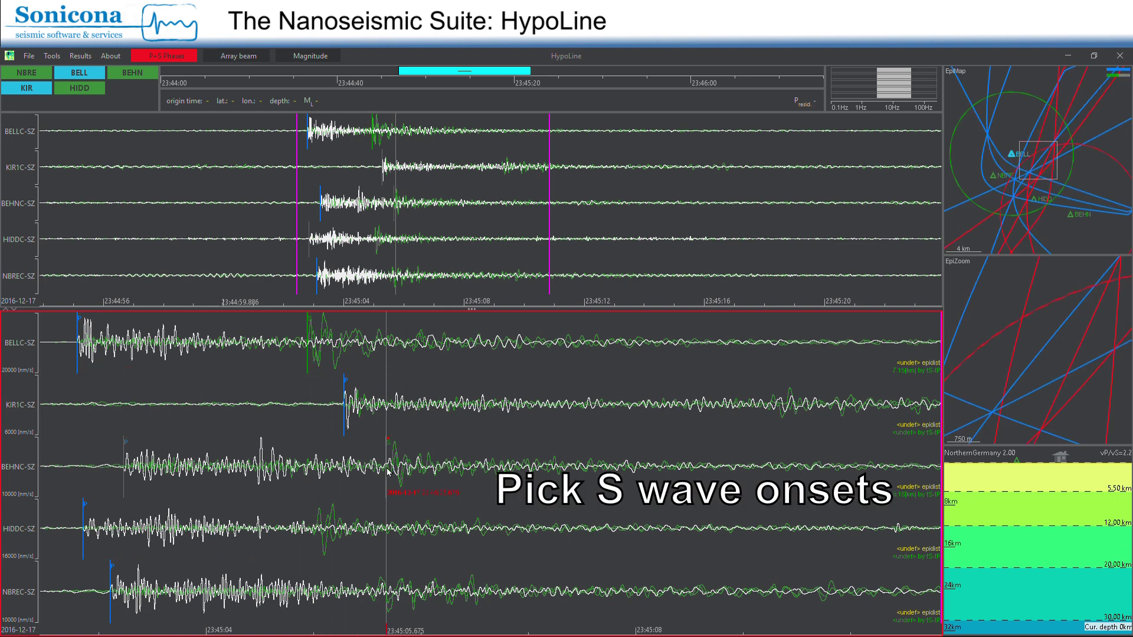
click(316, 531)
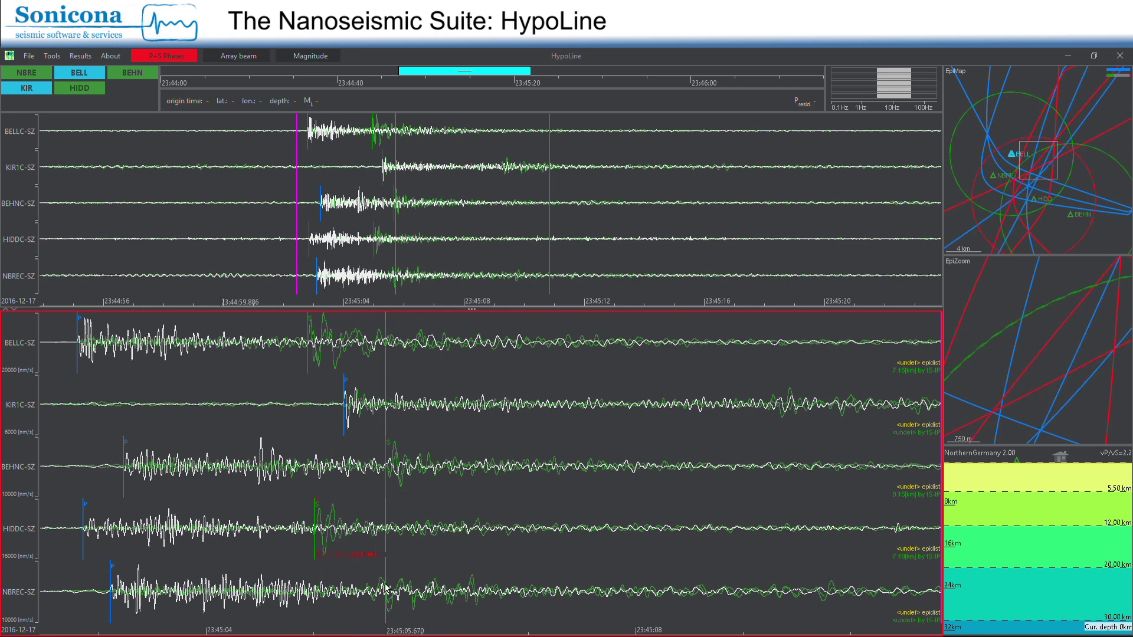
Step: Pick the S onset at NBRE at about 23:45:05.50 and, extending the detail window to about 23:45:12.5, at KIR at about 23:45:09.24
click(369, 593)
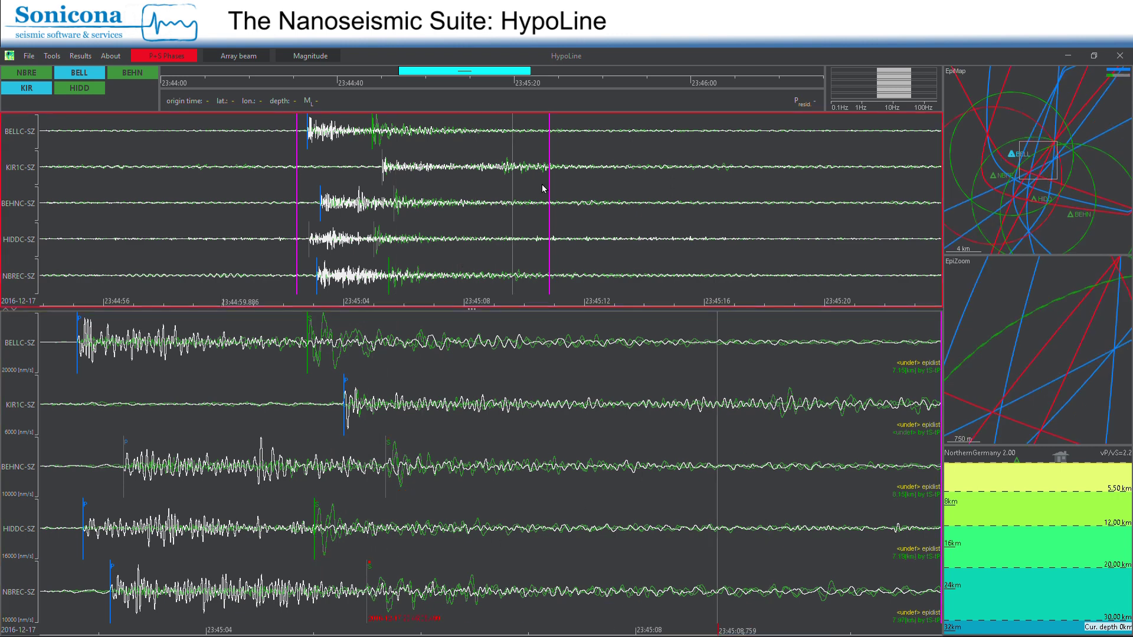
click(602, 177)
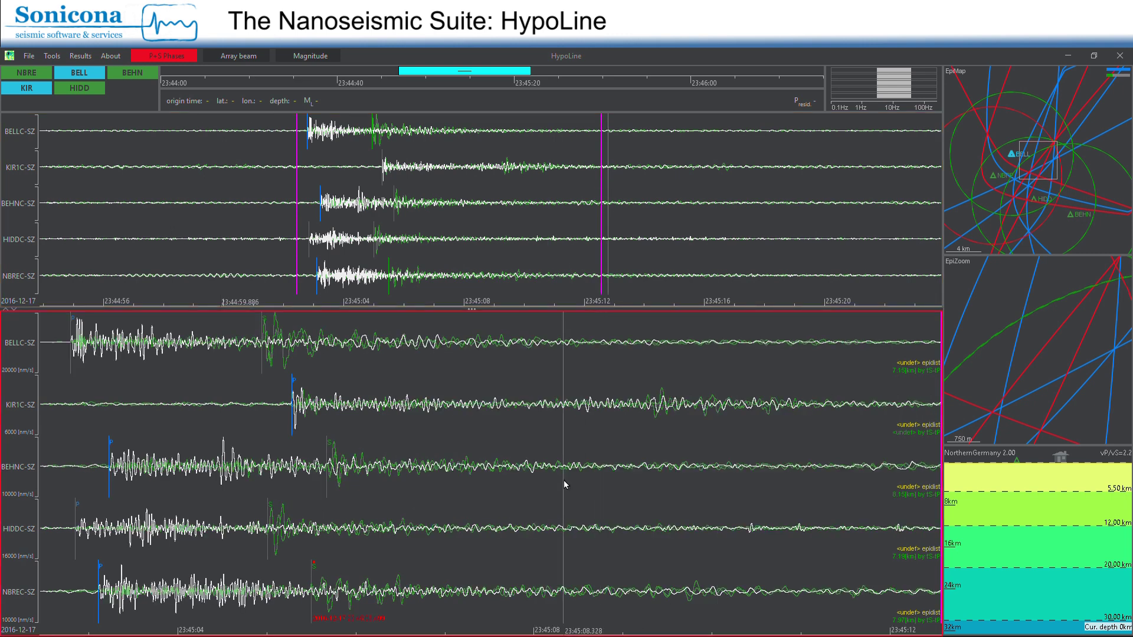
click(646, 405)
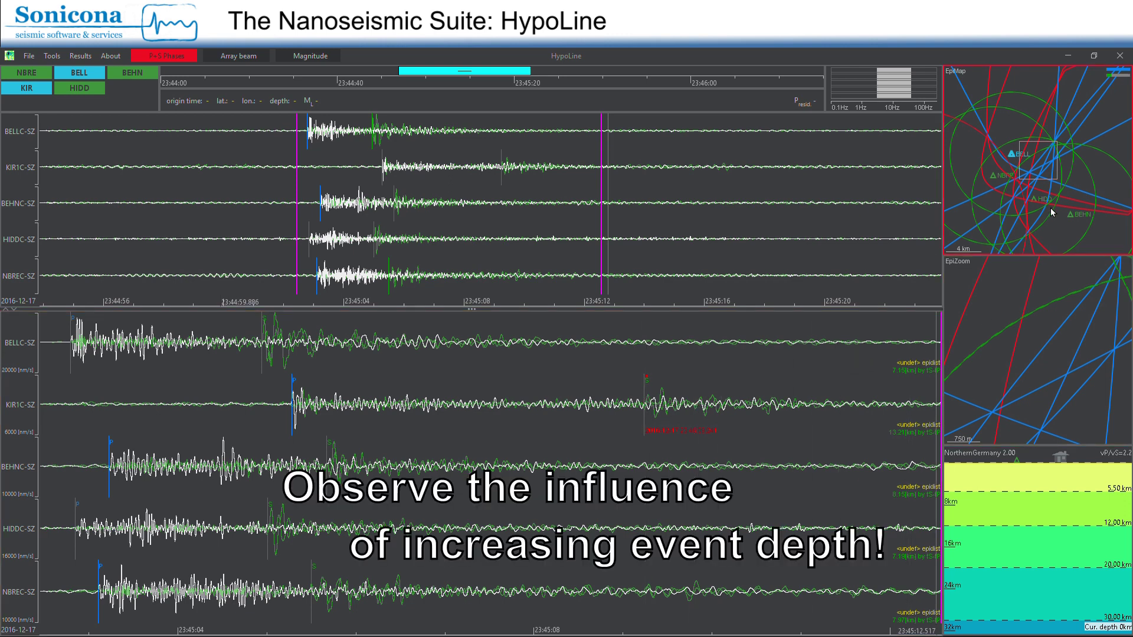
Step: Increase the source depth in the NorthernGermany velocity model and fine-tune it to 4.4 km so the constraint curves converge
scroll(1034, 521, down, 5)
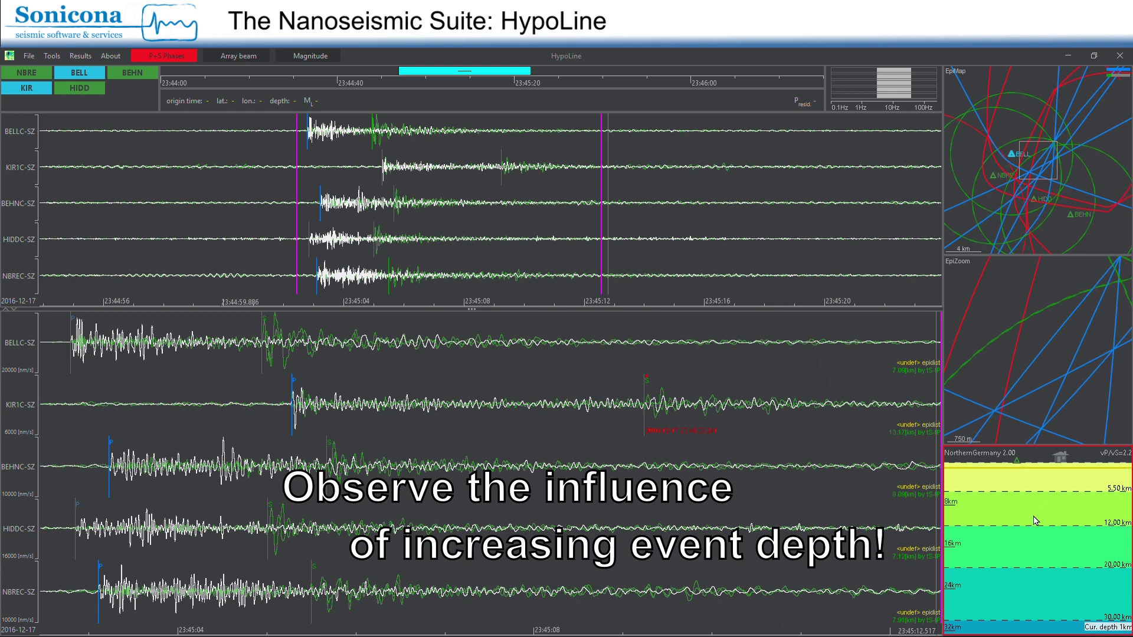
scroll(1034, 521, down, 5)
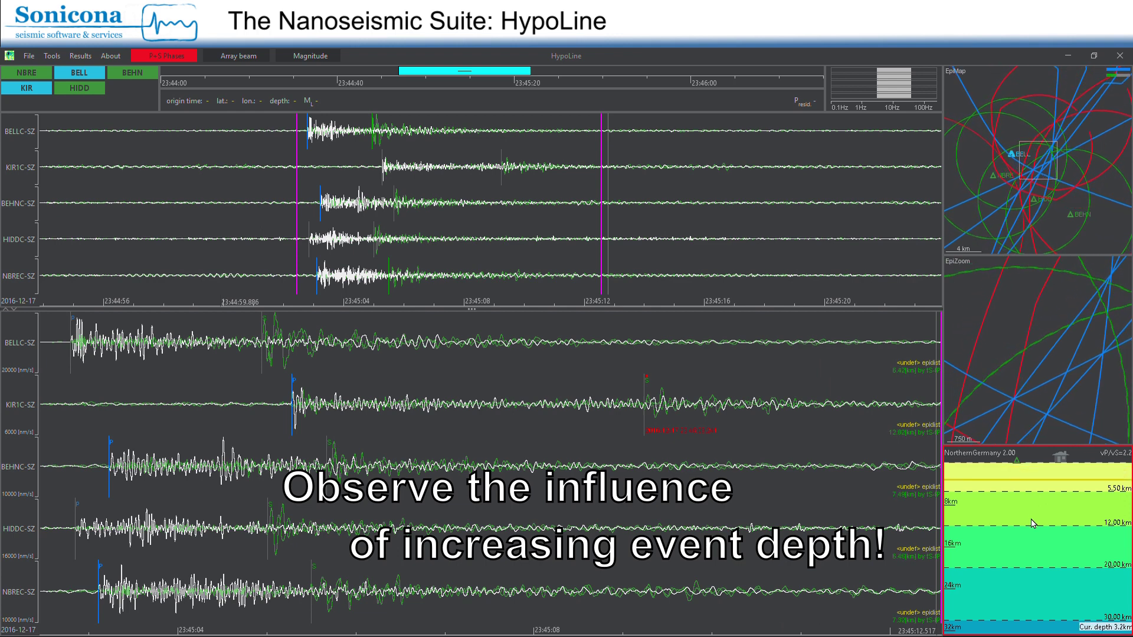
scroll(1033, 523, down, 3)
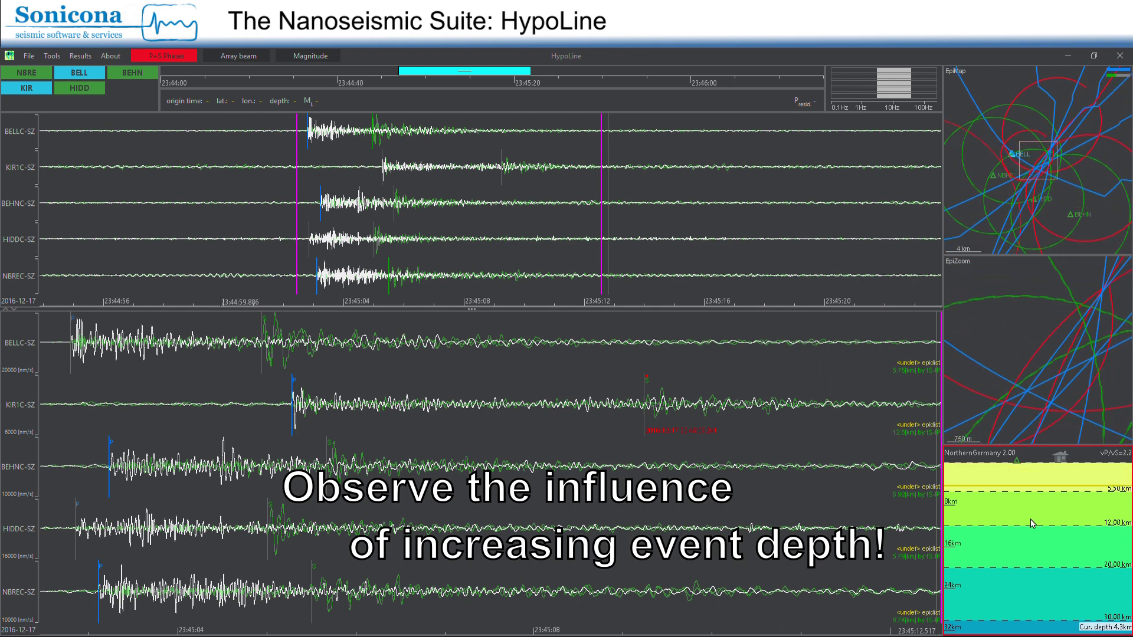
scroll(1033, 523, up, 2)
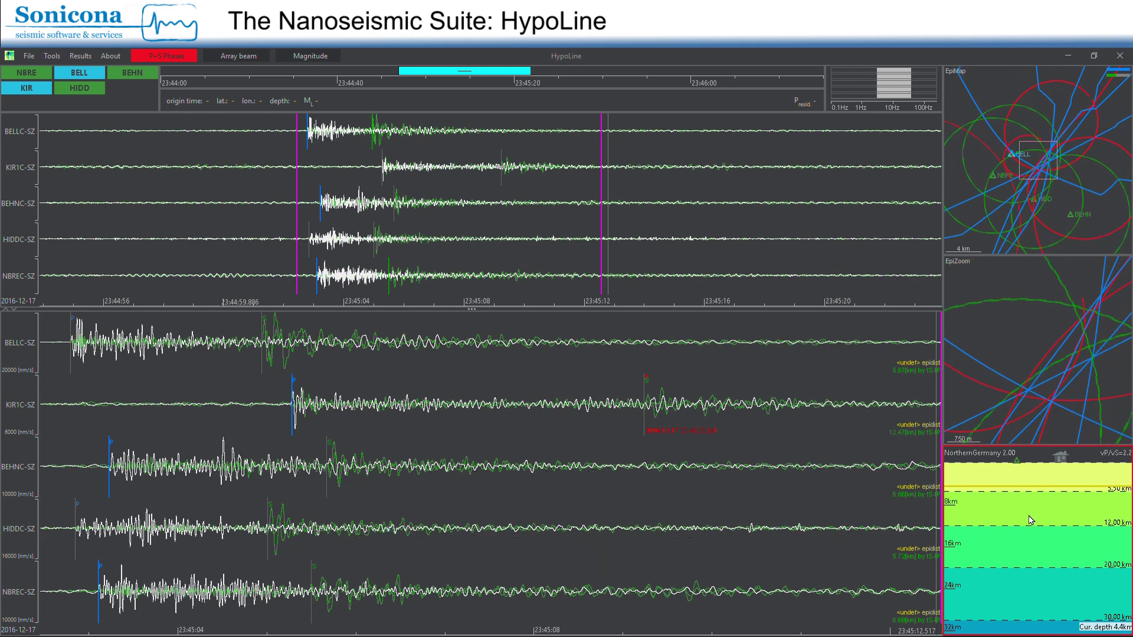
scroll(1031, 520, up, 2)
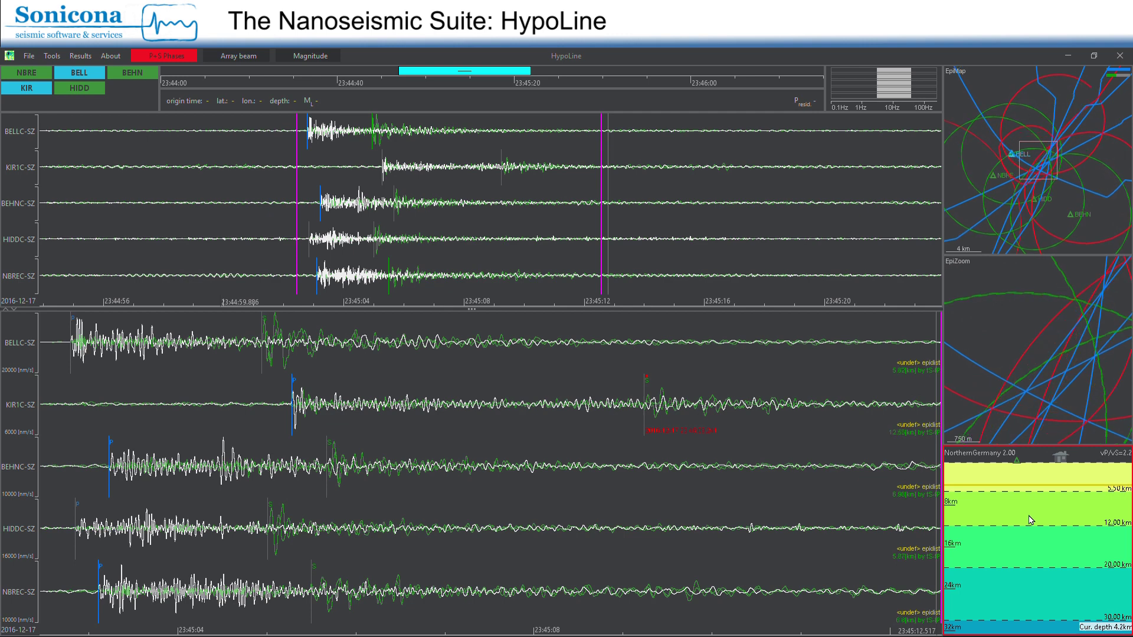
scroll(1032, 521, down, 2)
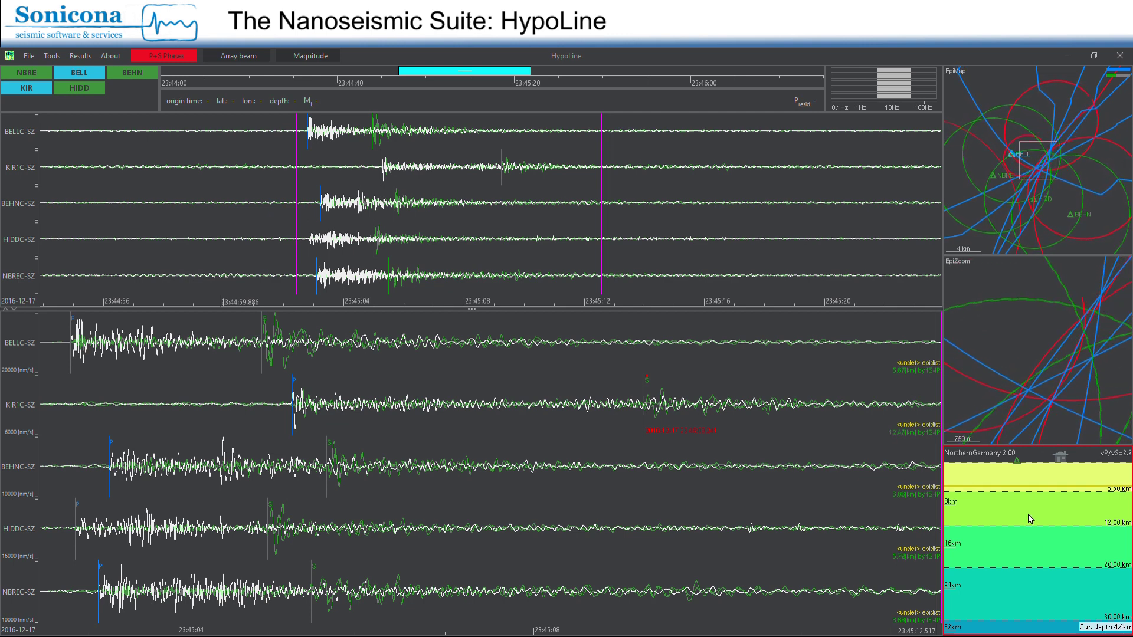
Step: Centre and widen the zoomed epicentre map on the crossing curves and pick the epicentre at about 53.070N, 9.638E
click(1046, 161)
scroll(1060, 191, down, 1)
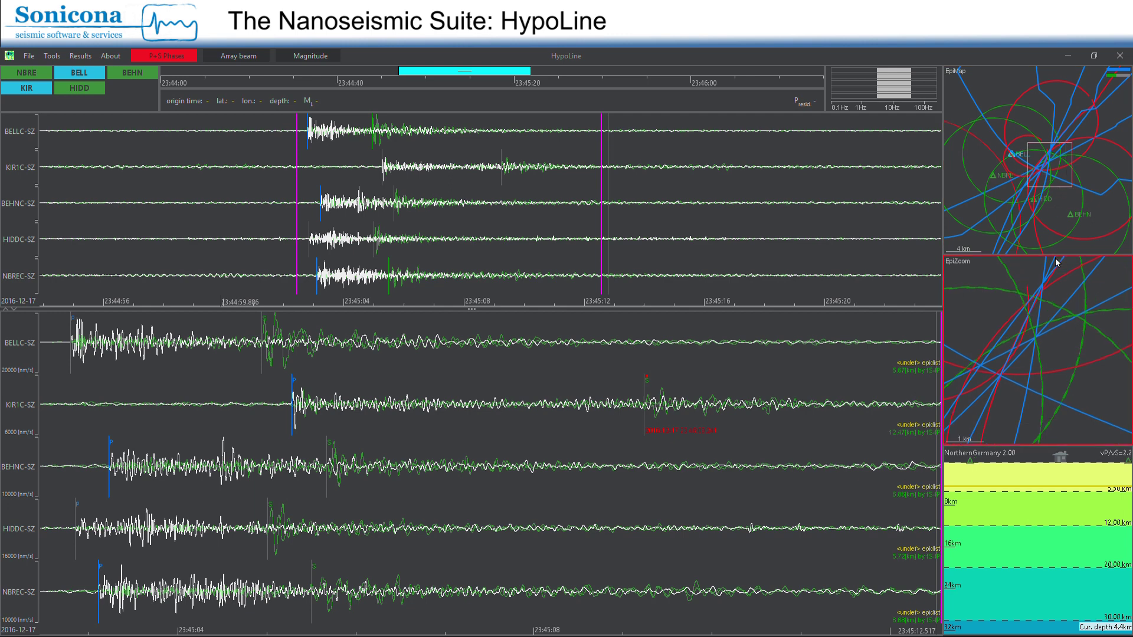
scroll(1073, 216, down, 1)
scroll(1073, 216, down, 1)
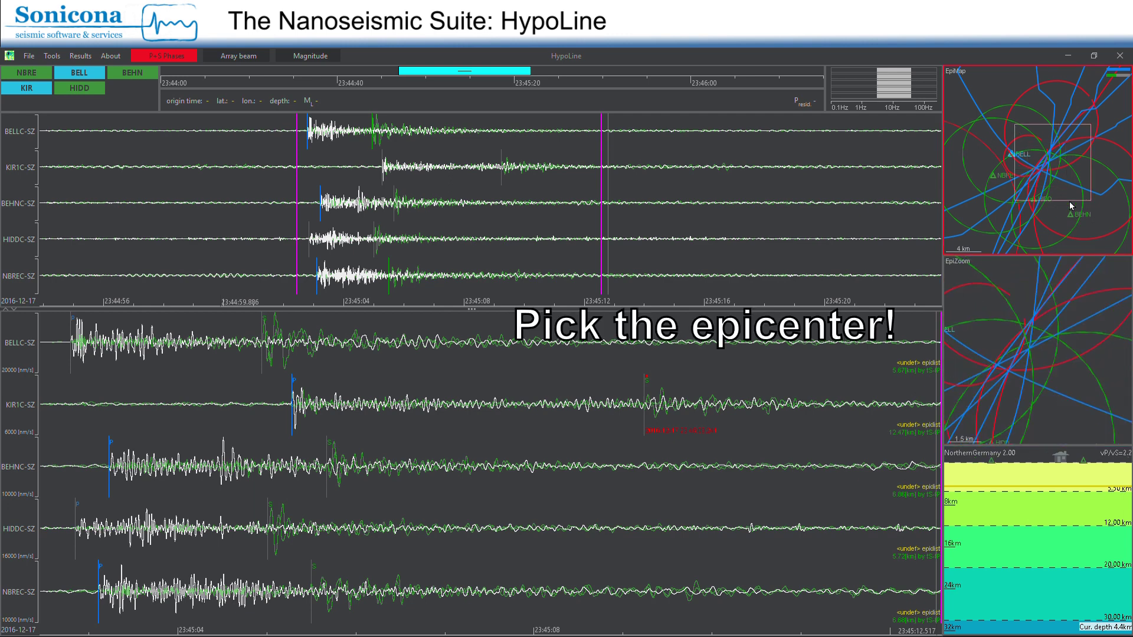
click(1033, 324)
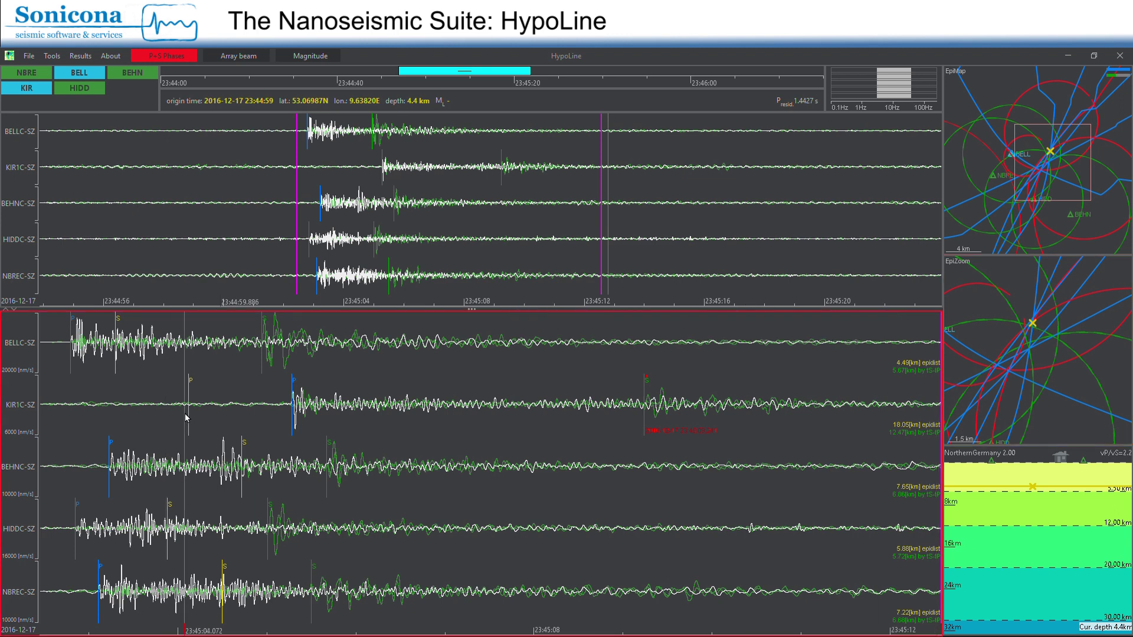
Step: Start the detail window at about 23:44:59.5 and use BELL's P pick as the reference for all stations' simulated onsets
drag(297, 254, 211, 254)
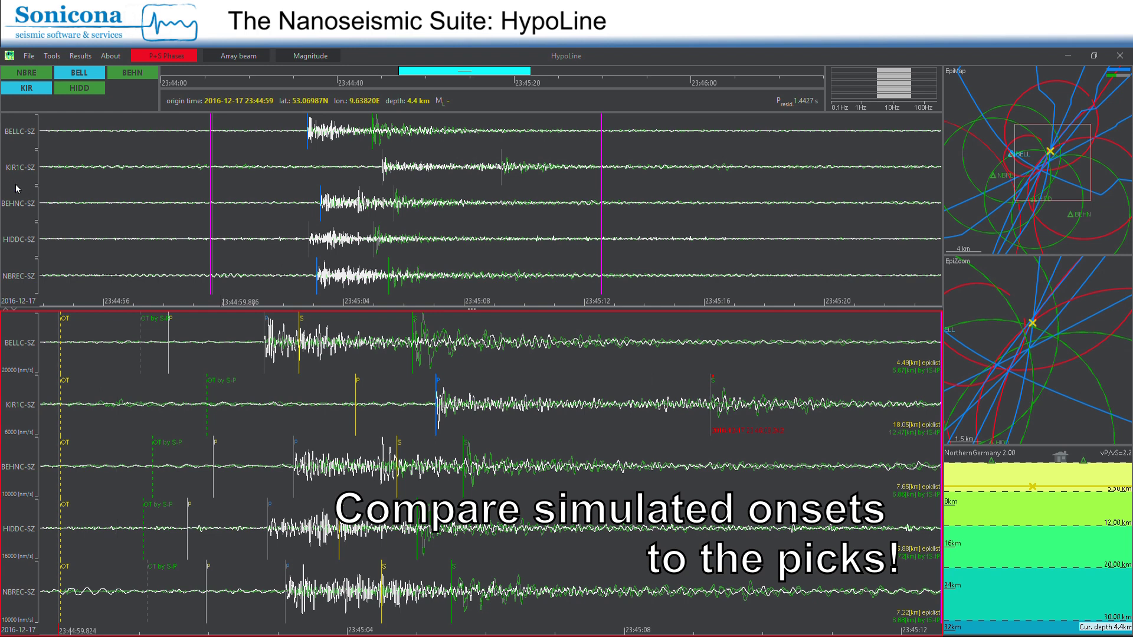
click(24, 134)
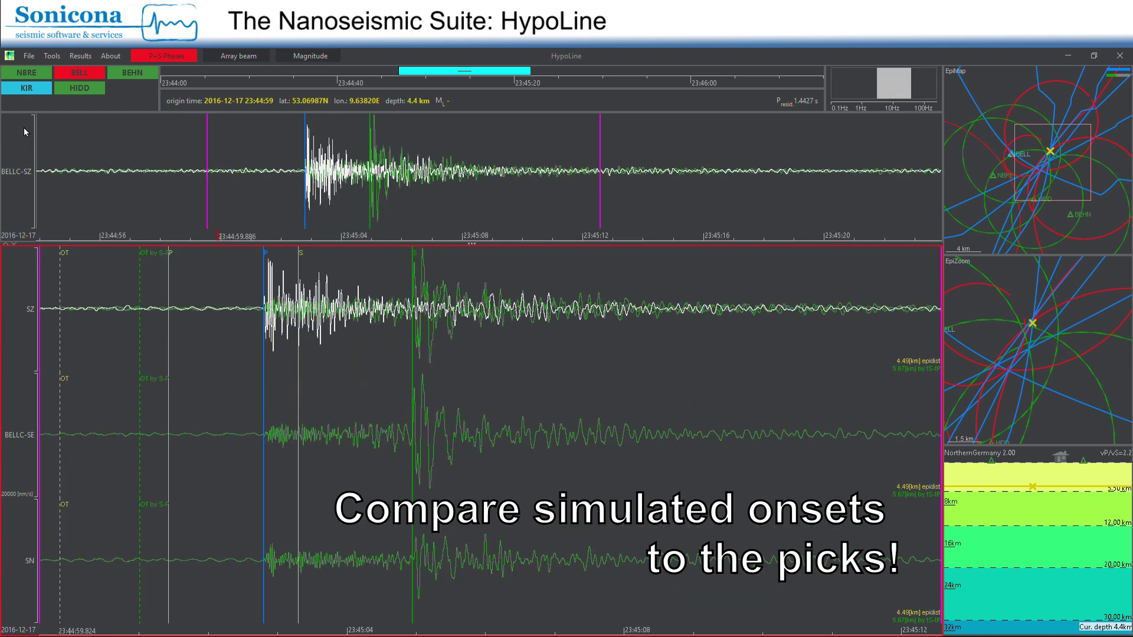
click(36, 103)
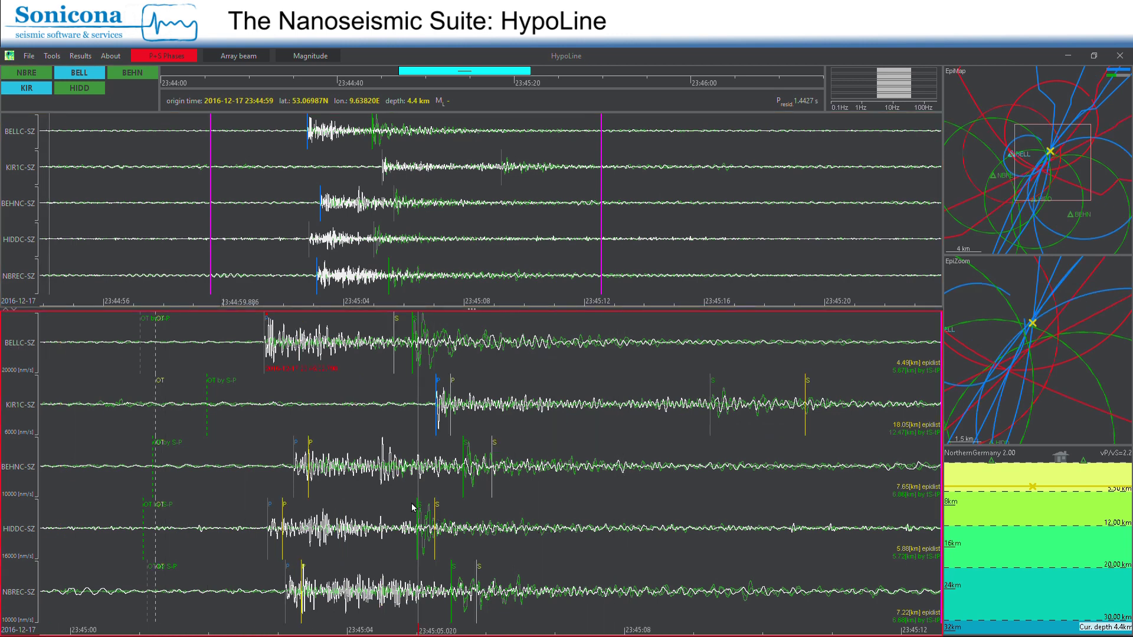
Step: Reposition the epicentre to compare simulated onsets with the picks, placing it at about 53.061N, 9.630E
mouse_move(1038, 337)
mouse_down()
mouse_move(1002, 372)
mouse_move(1017, 344)
mouse_move(1007, 359)
mouse_move(1031, 348)
mouse_move(1042, 304)
mouse_move(1049, 338)
mouse_up()
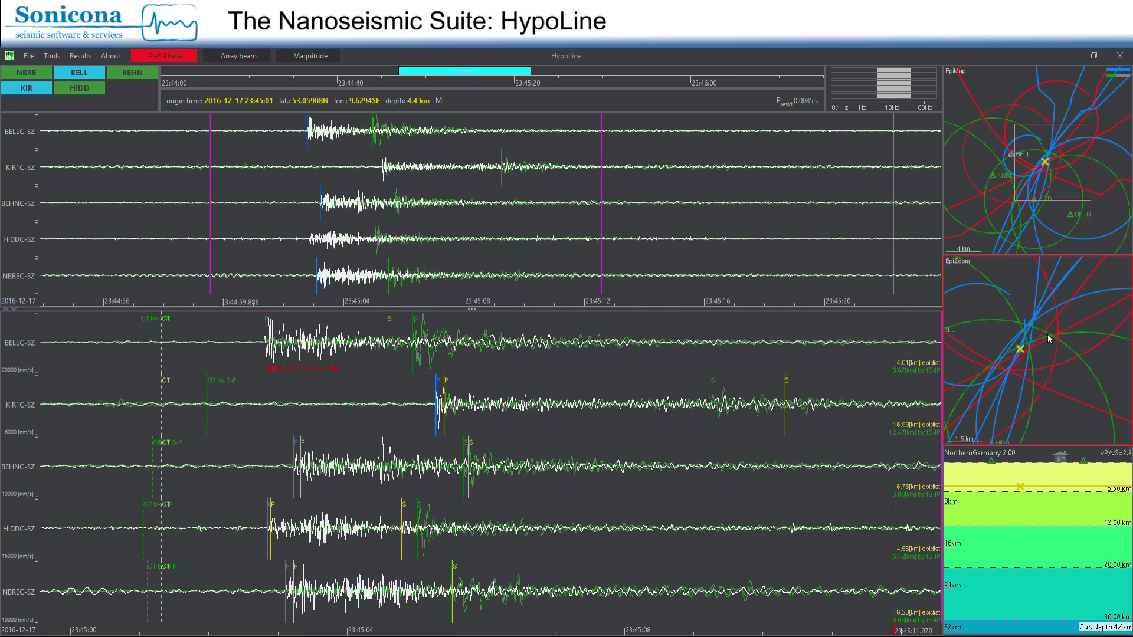
click(1047, 338)
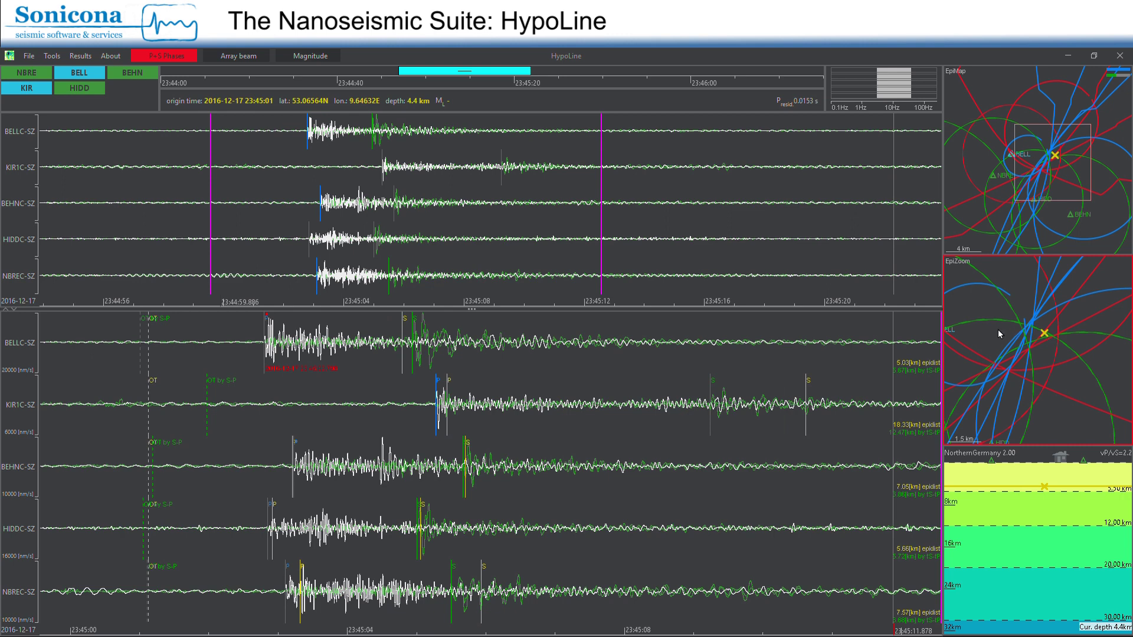
click(1033, 328)
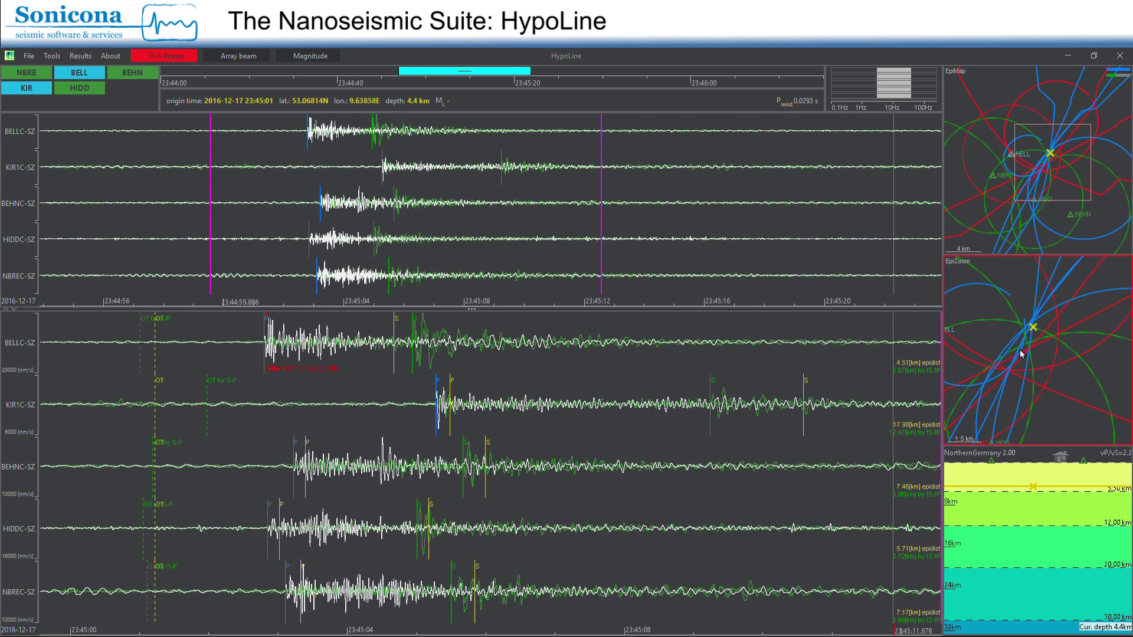
click(1021, 350)
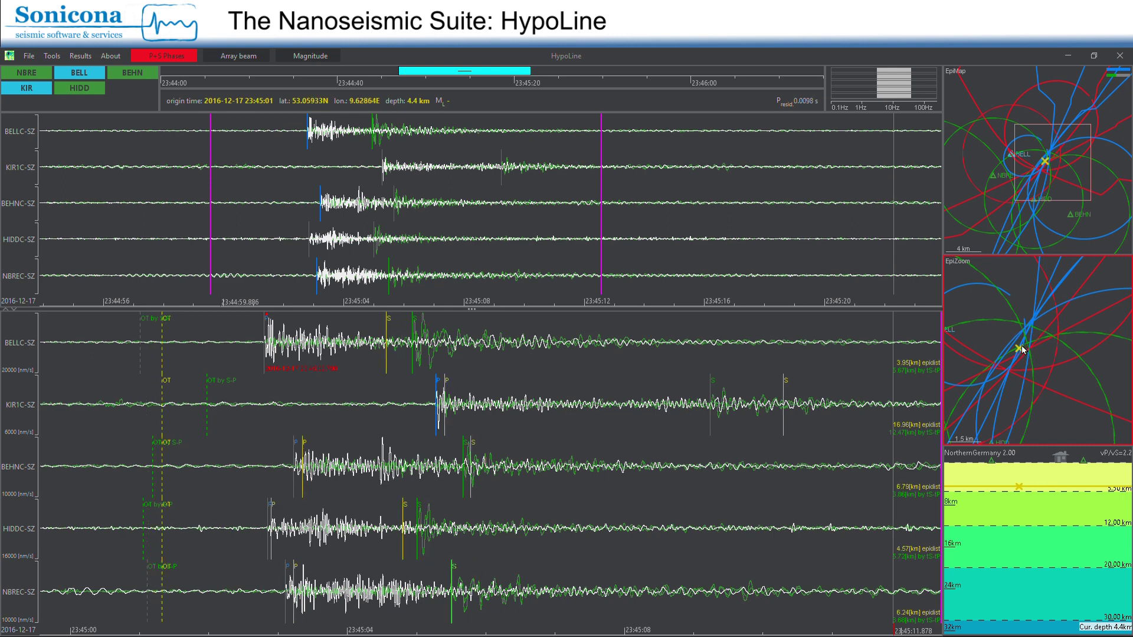
click(1021, 345)
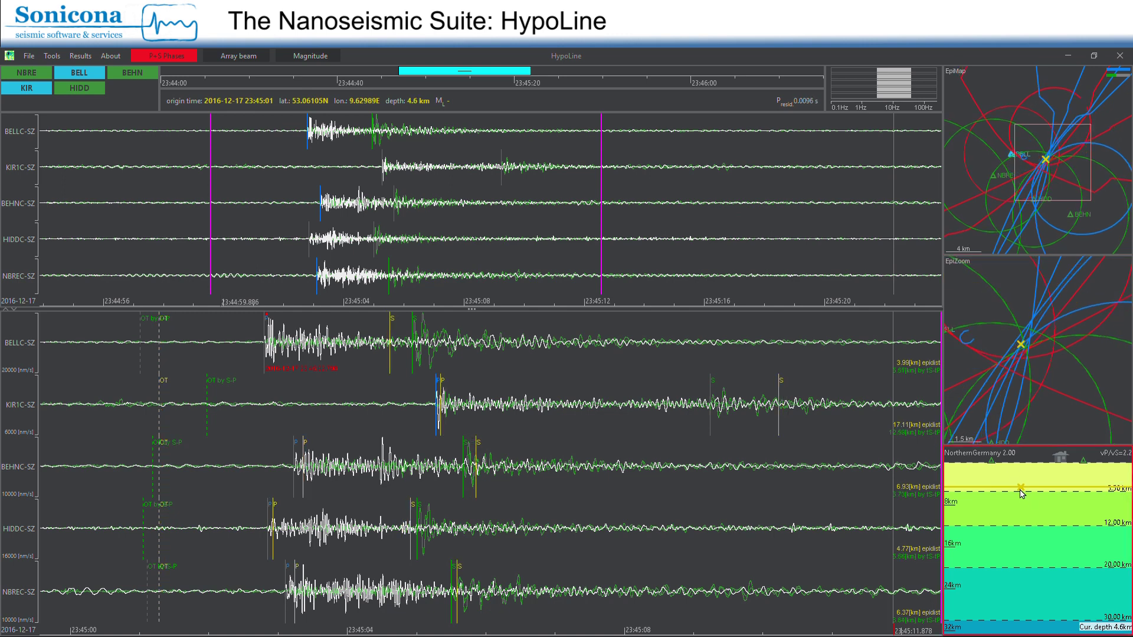
Step: Try source depths of 4.6 and 4.5 km at the chosen epicentre and return to 4.4 km
scroll(1022, 494, up, 3)
scroll(1023, 494, down, 4)
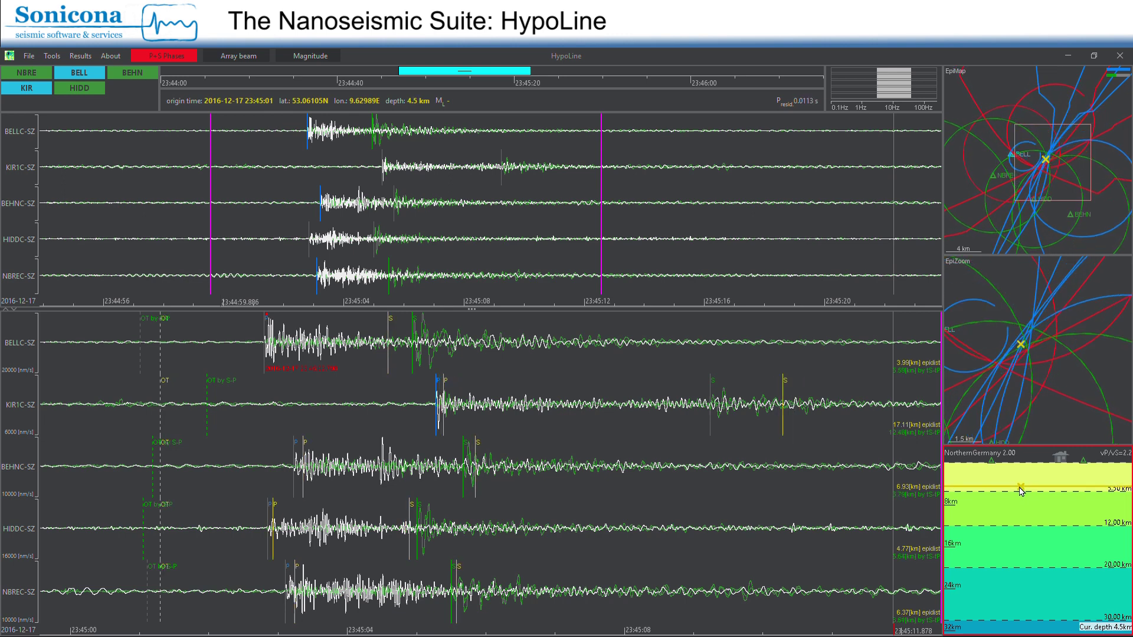
scroll(1058, 546, up, 1)
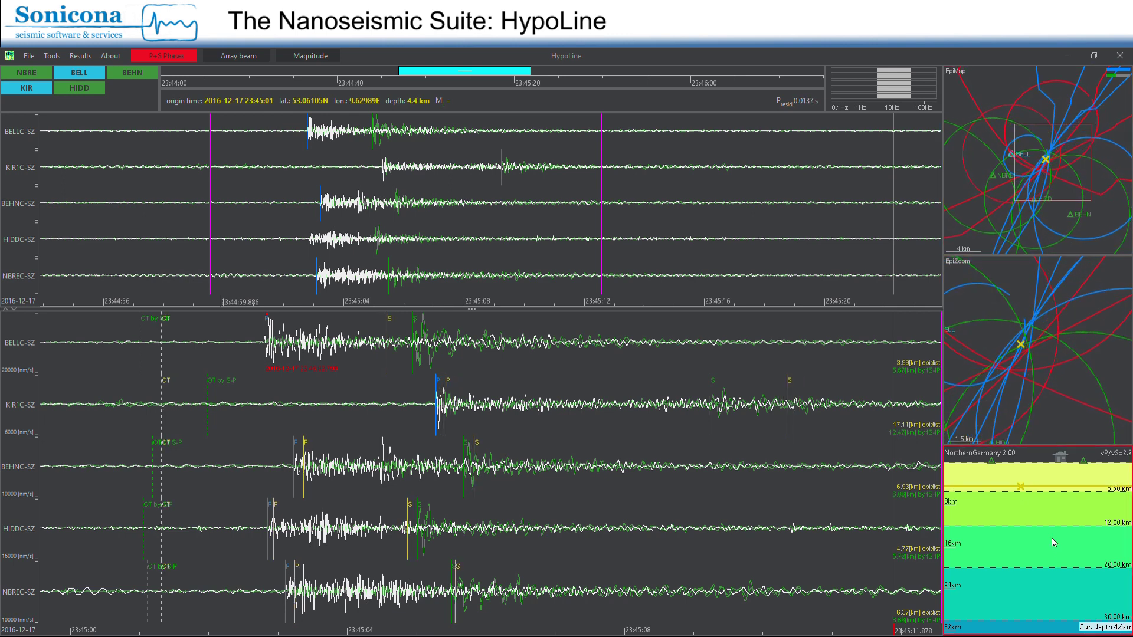
Step: Open the array beam analysis for BELL, limit the detail window to about 23:45:02.4–23:45:03.4, and normalise the trace amplitudes
click(227, 56)
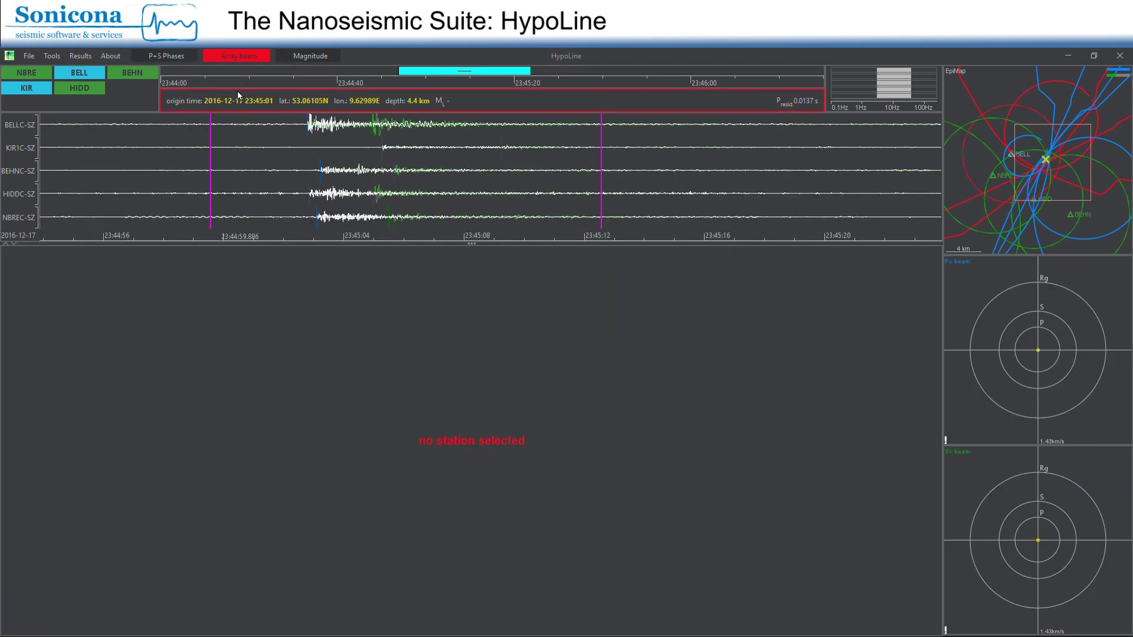
click(74, 73)
click(297, 191)
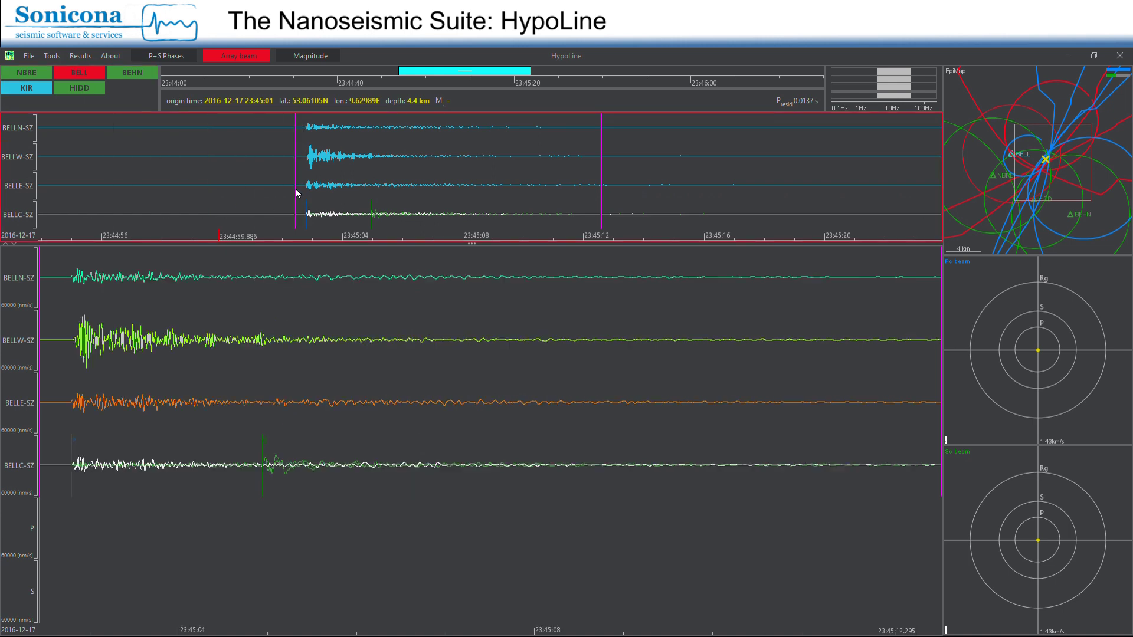
right_click(326, 192)
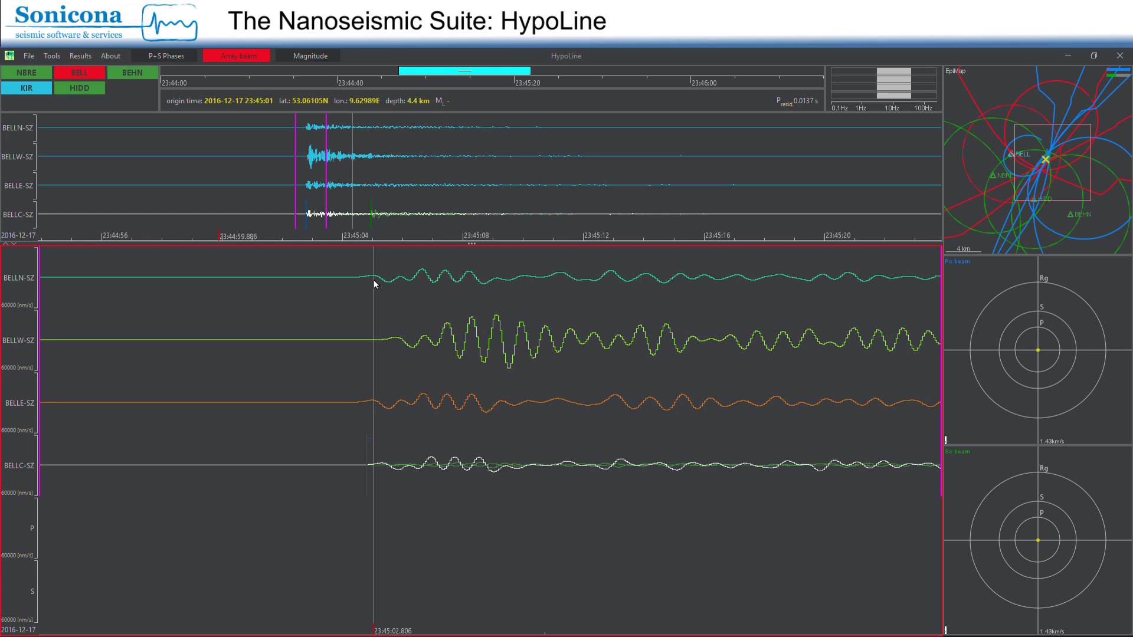
key(n)
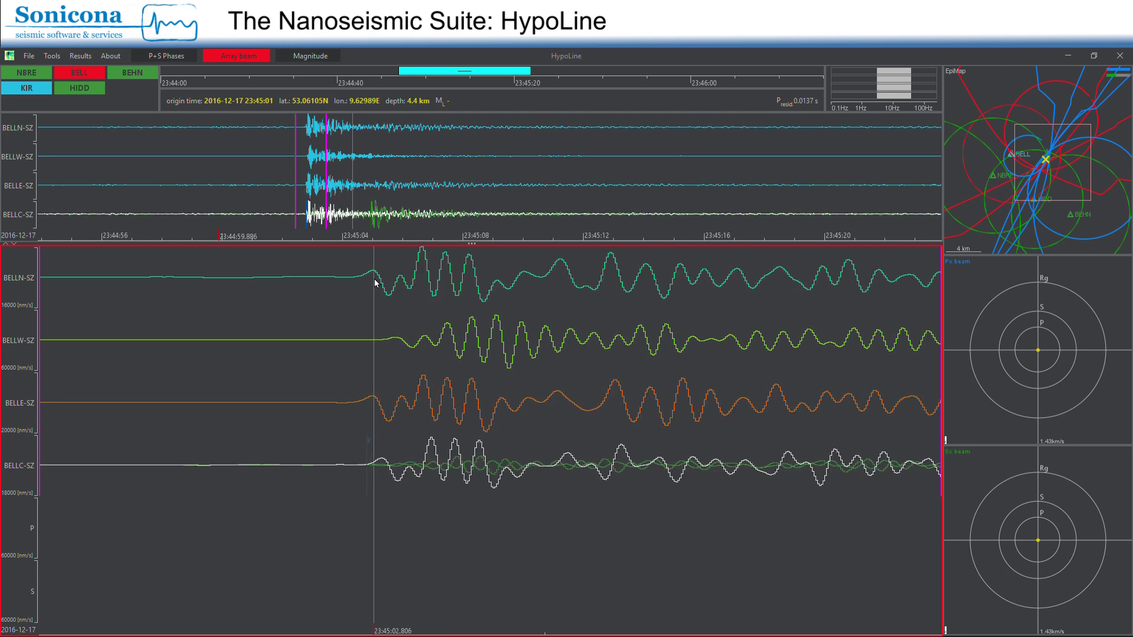
Step: Set P correlation picks on the matching first peak of the BELLN, BELLW, BELLE and BELLC traces
click(372, 273)
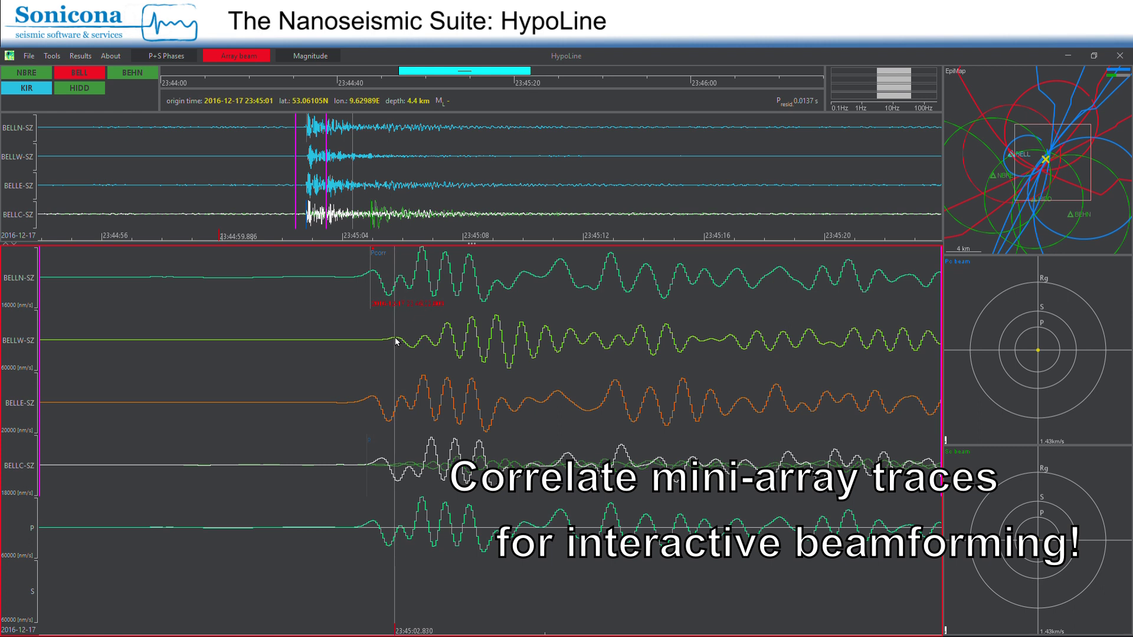
click(394, 340)
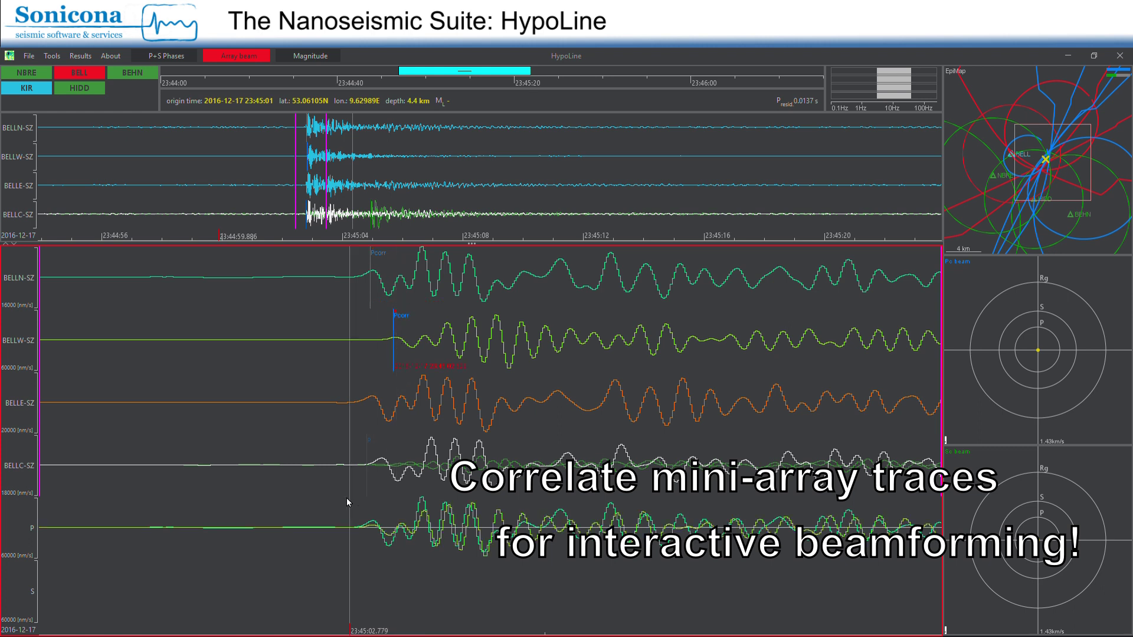
click(371, 399)
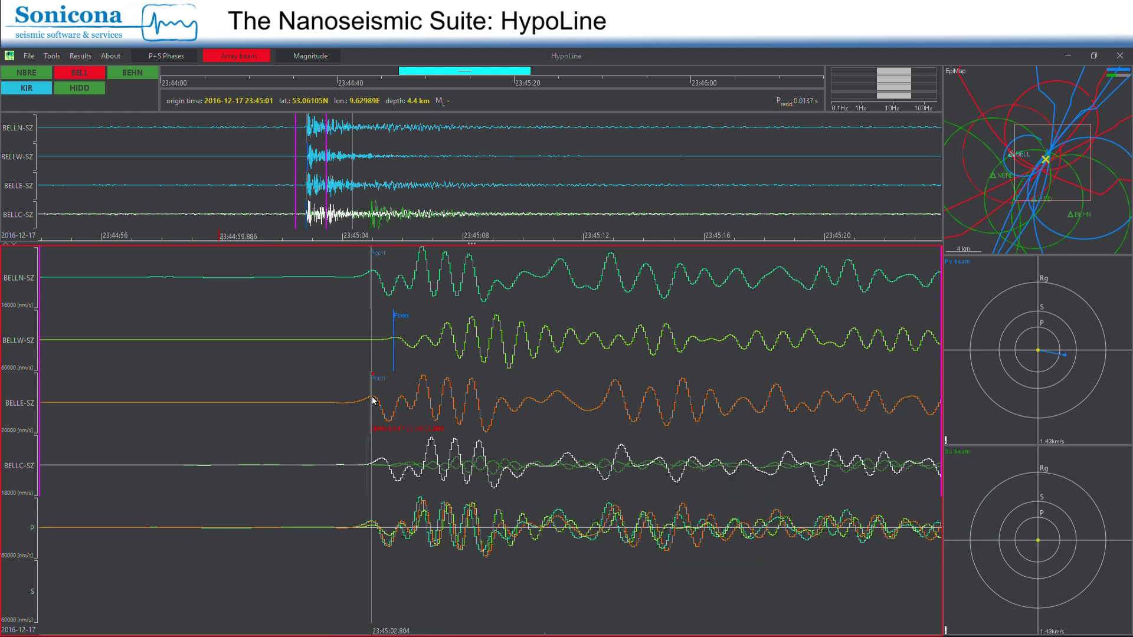
click(382, 464)
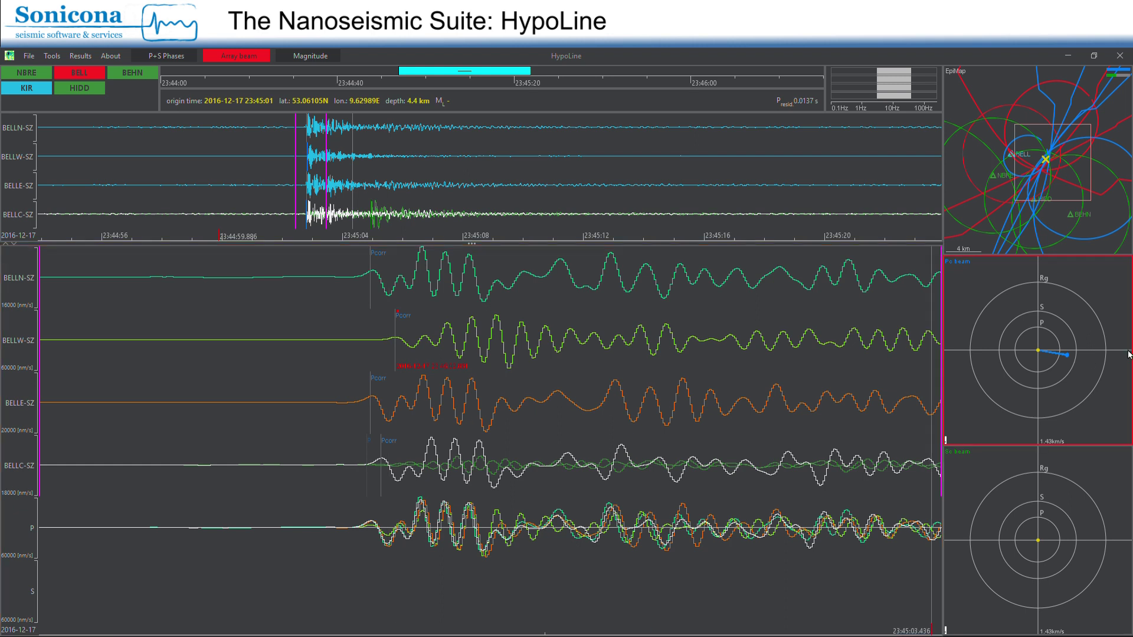
Step: Fine-align the BELLW correlation pick against the overlaid P traces and pick the P array beam at 4.85 km/s, 97.28° backazimuth
drag(386, 538, 384, 543)
key(Right)
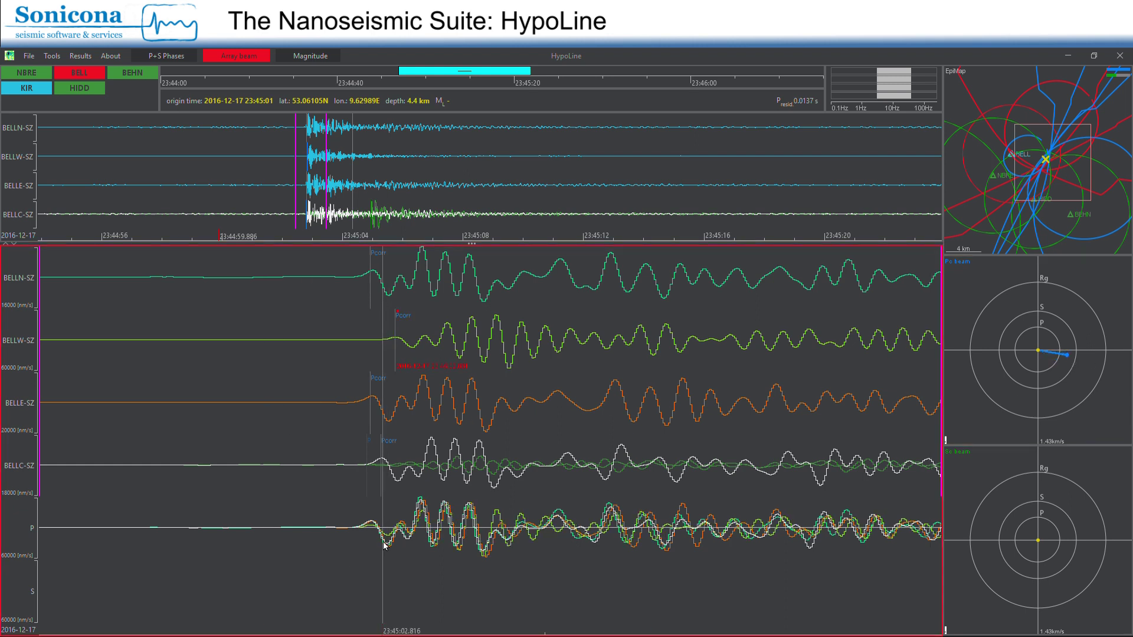
key(Left)
key(Right)
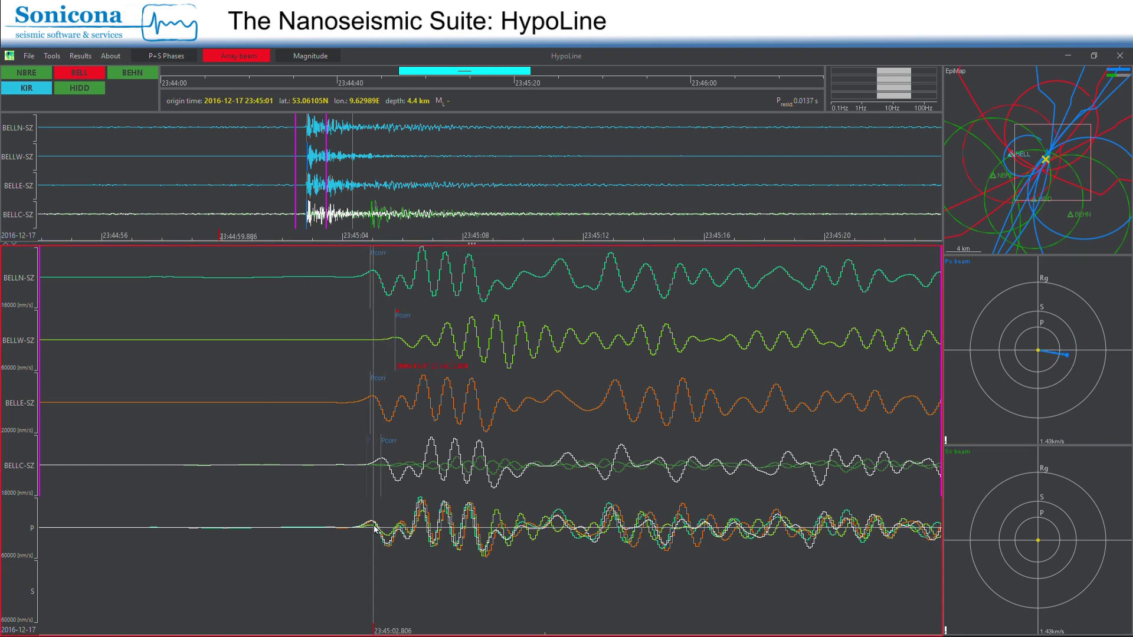
click(1067, 356)
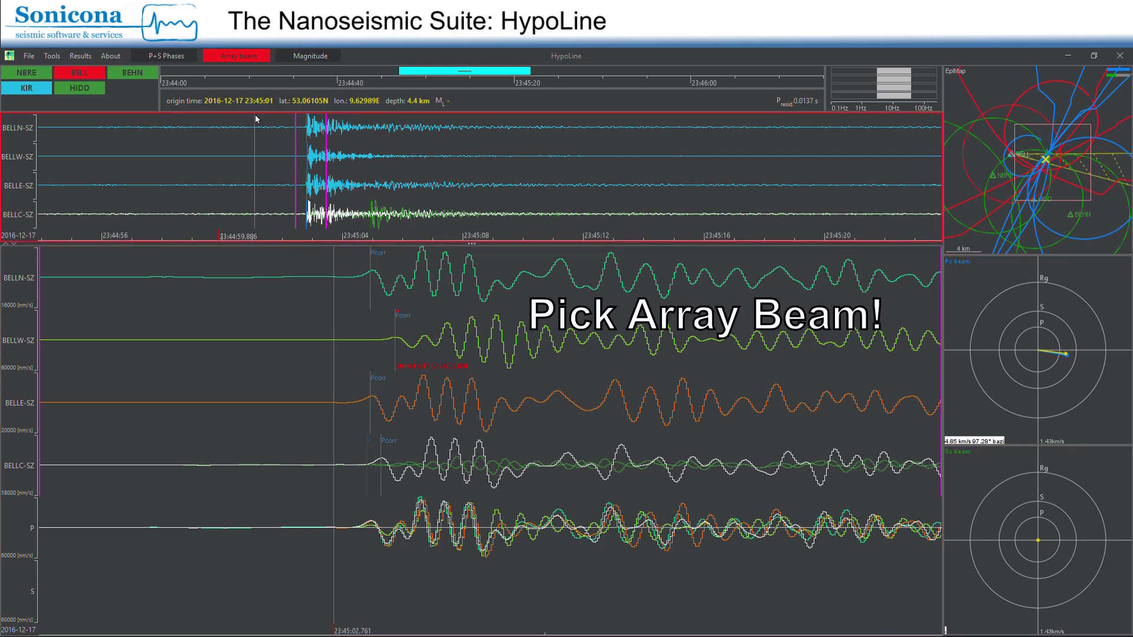
Step: Switch the array beam analysis to KIR and limit the detail window to about 23:45:05.1–23:45:05.6
click(40, 88)
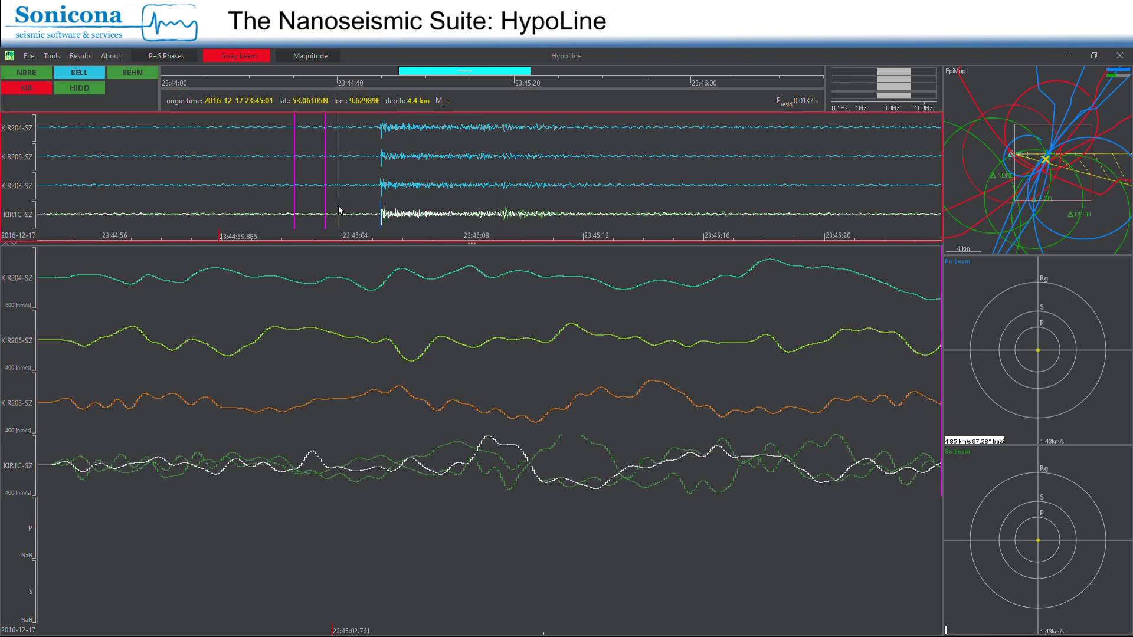
drag(323, 222, 507, 218)
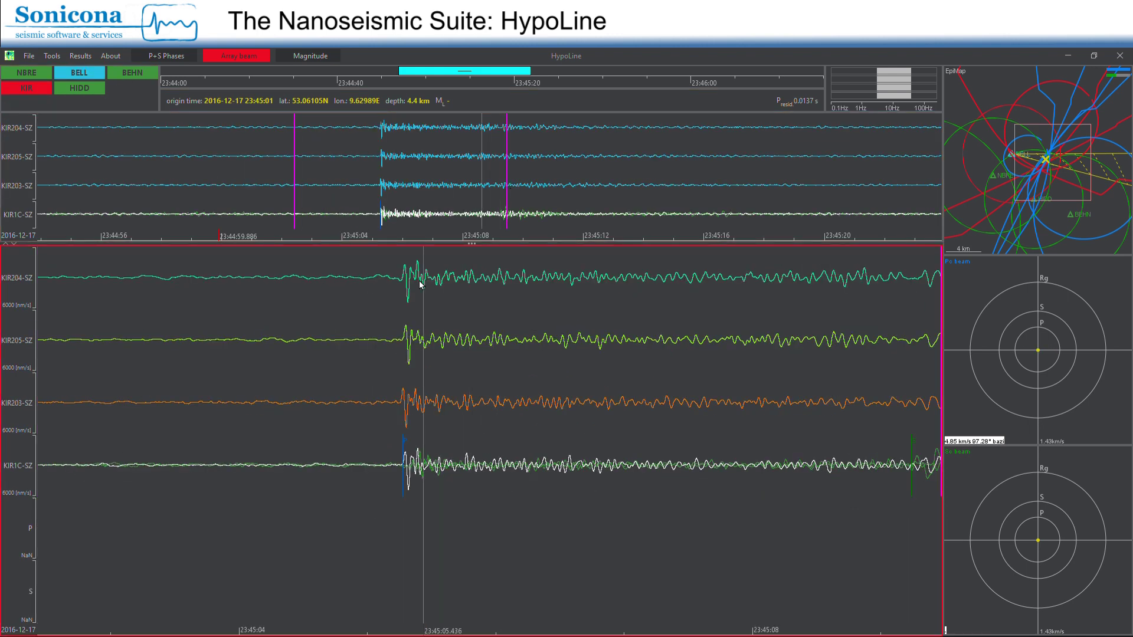
drag(376, 195, 390, 195)
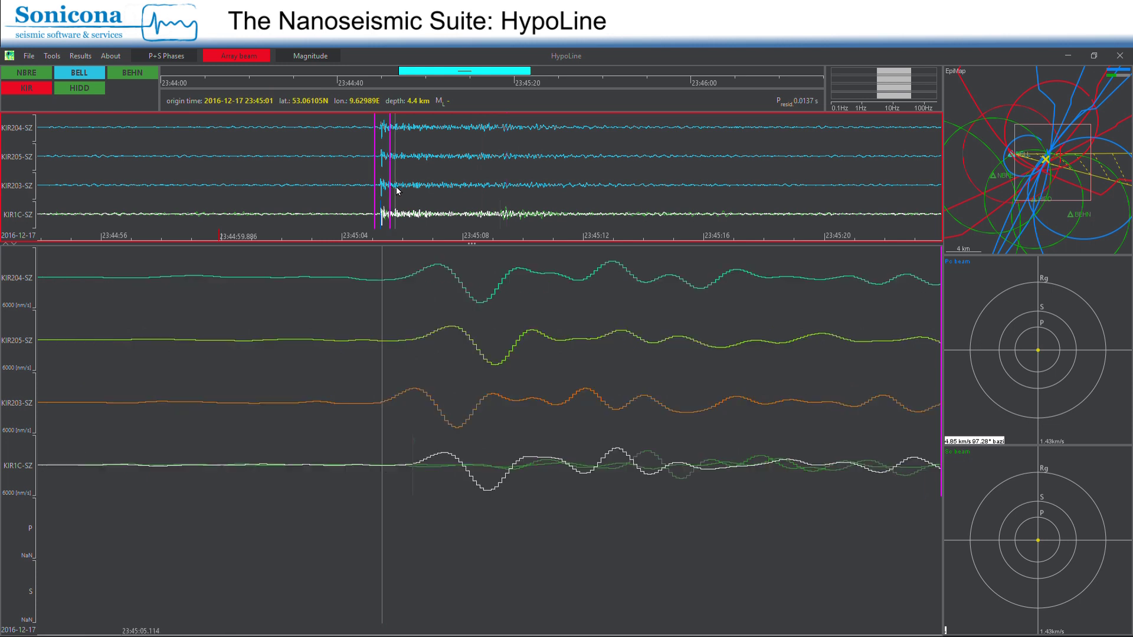
Step: Set P correlation picks on the matching first peak of all four KIR traces and pick the P array beam at 6.51 km/s, 61.26° backazimuth
click(438, 269)
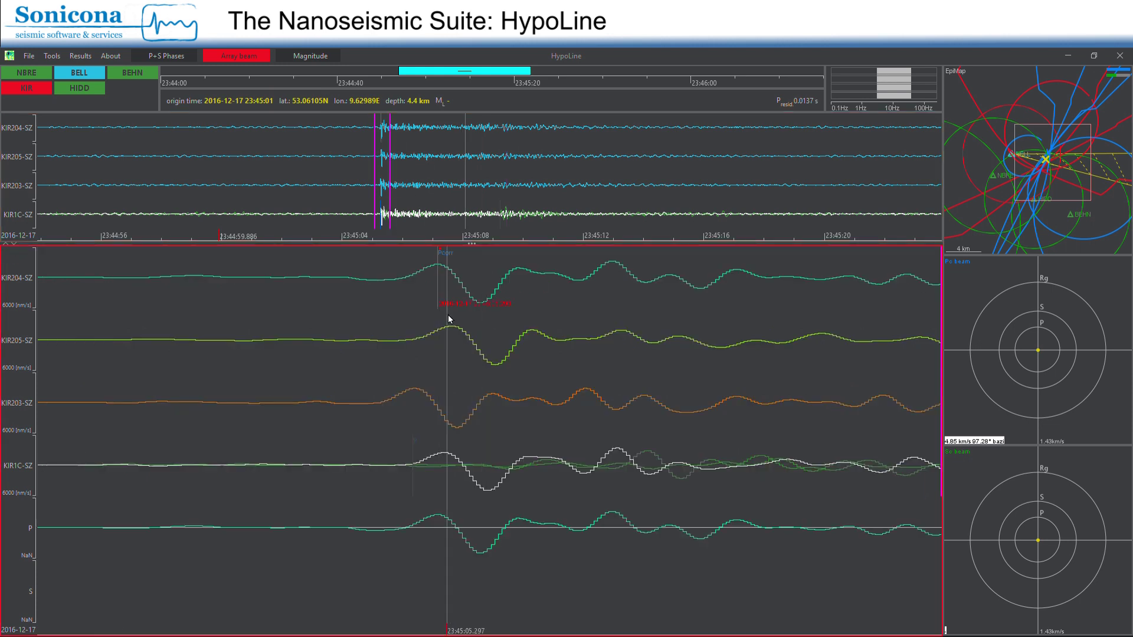
click(450, 328)
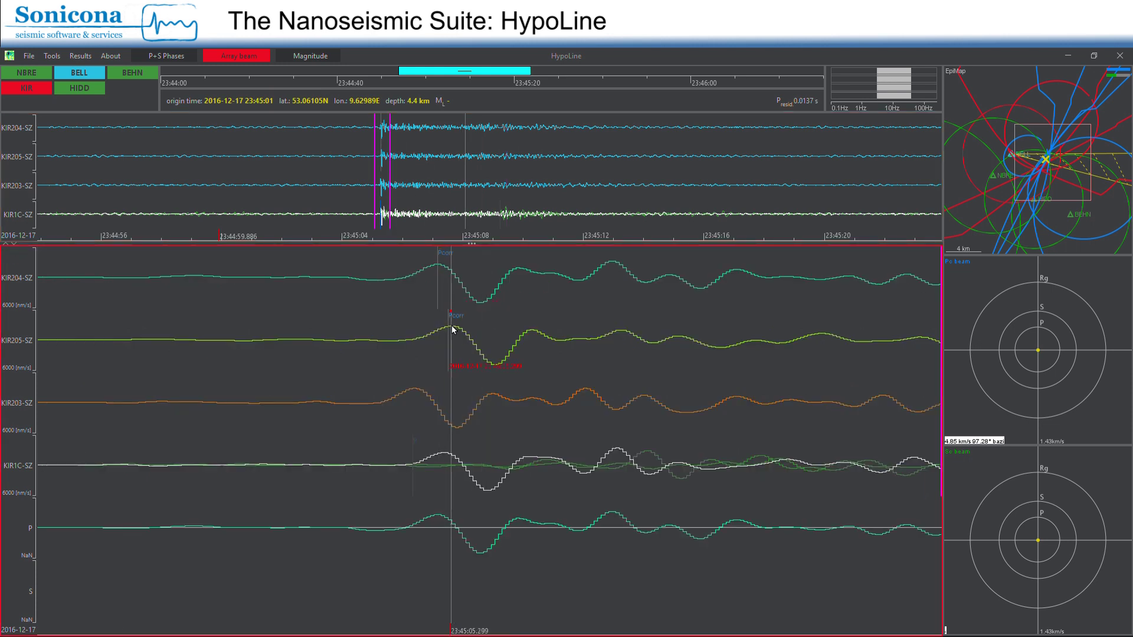
click(415, 393)
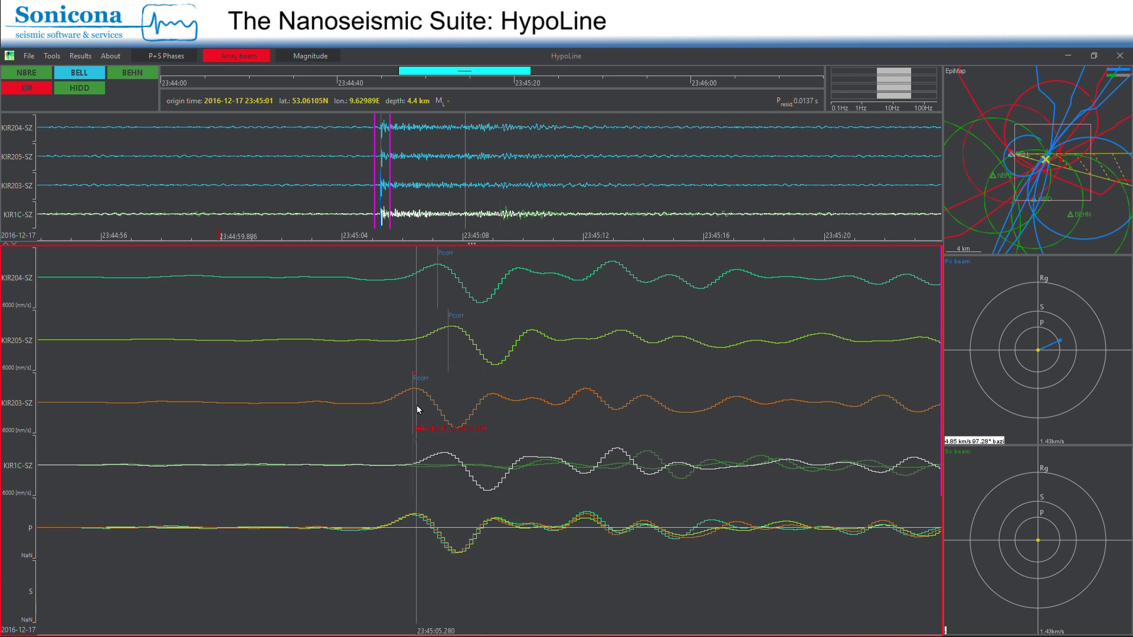
click(443, 463)
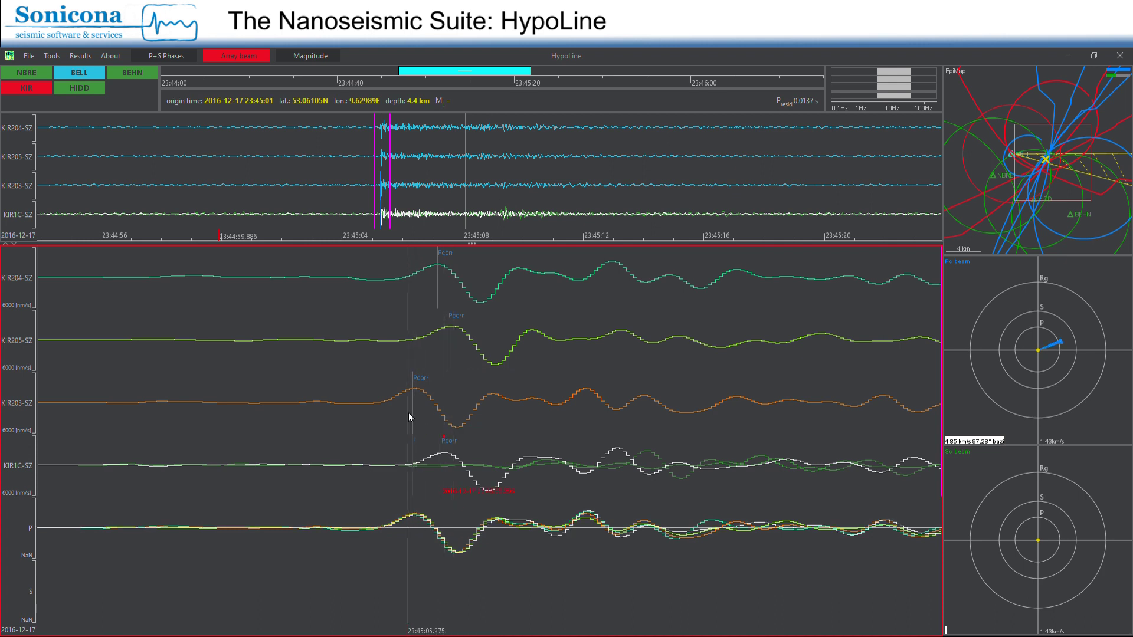
click(434, 277)
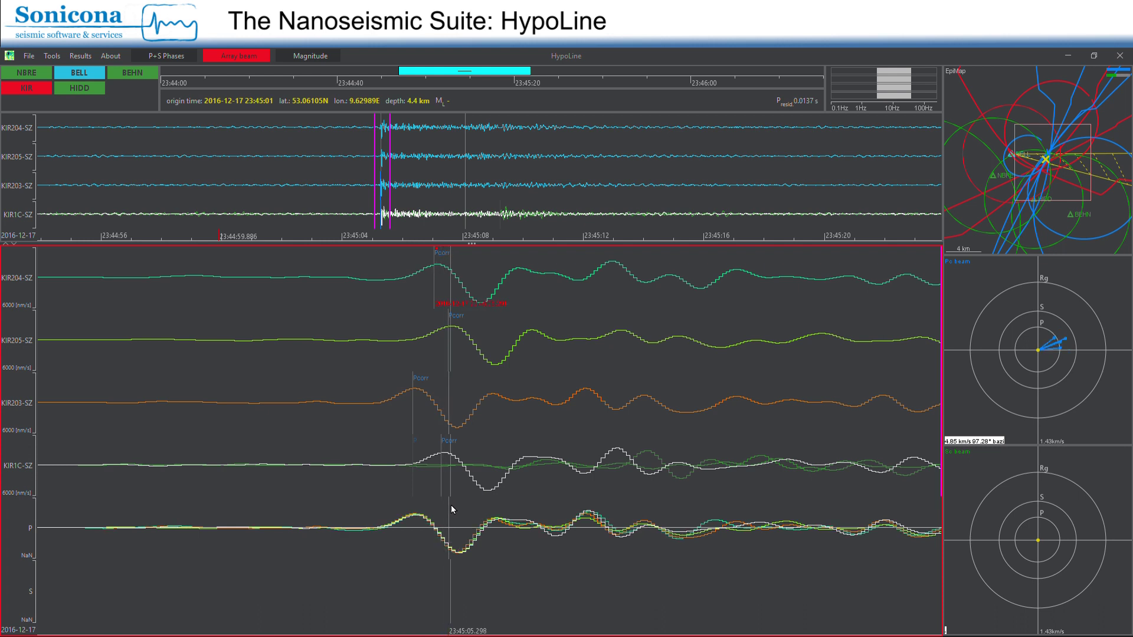
click(1060, 347)
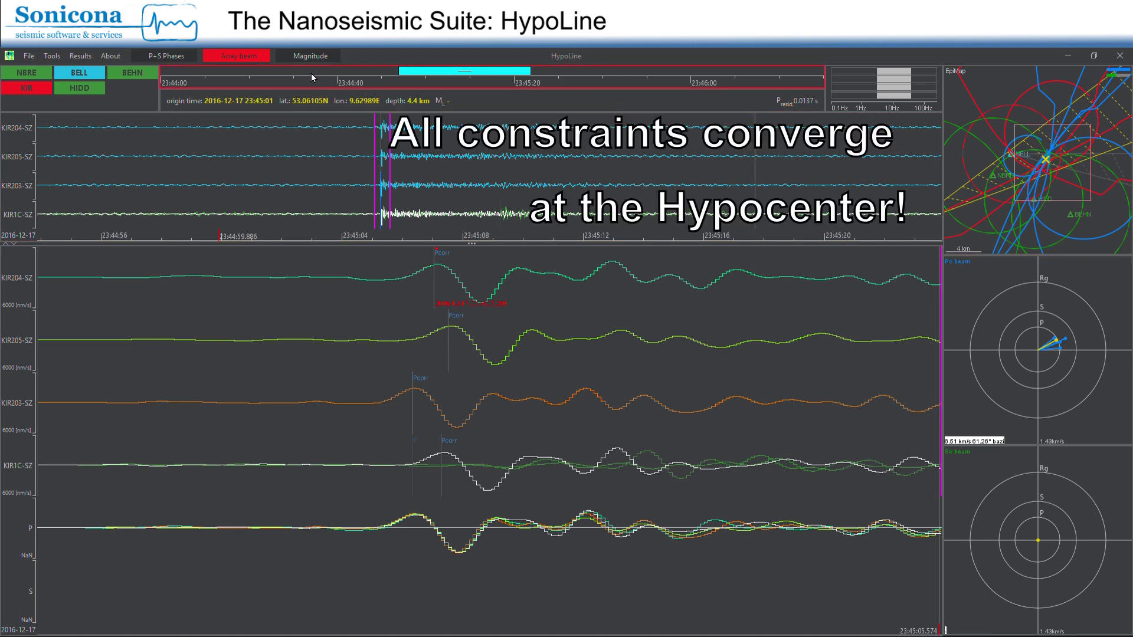
Step: Open the magnitude analysis for BELL and set the detail window to about 23:45:02–23:45:08
click(310, 56)
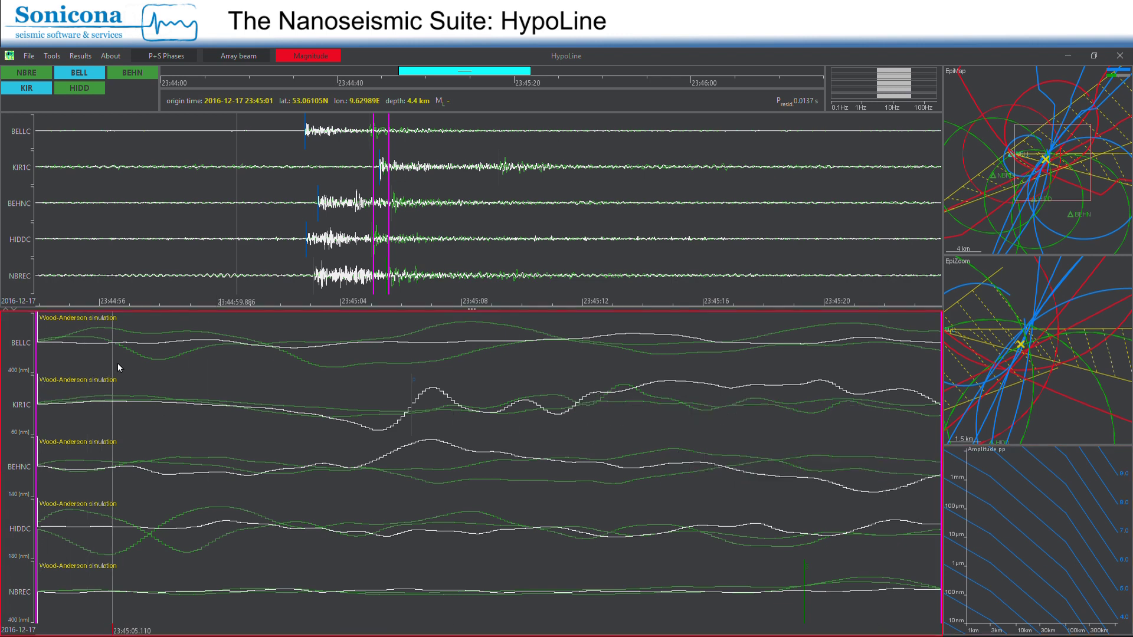
click(58, 75)
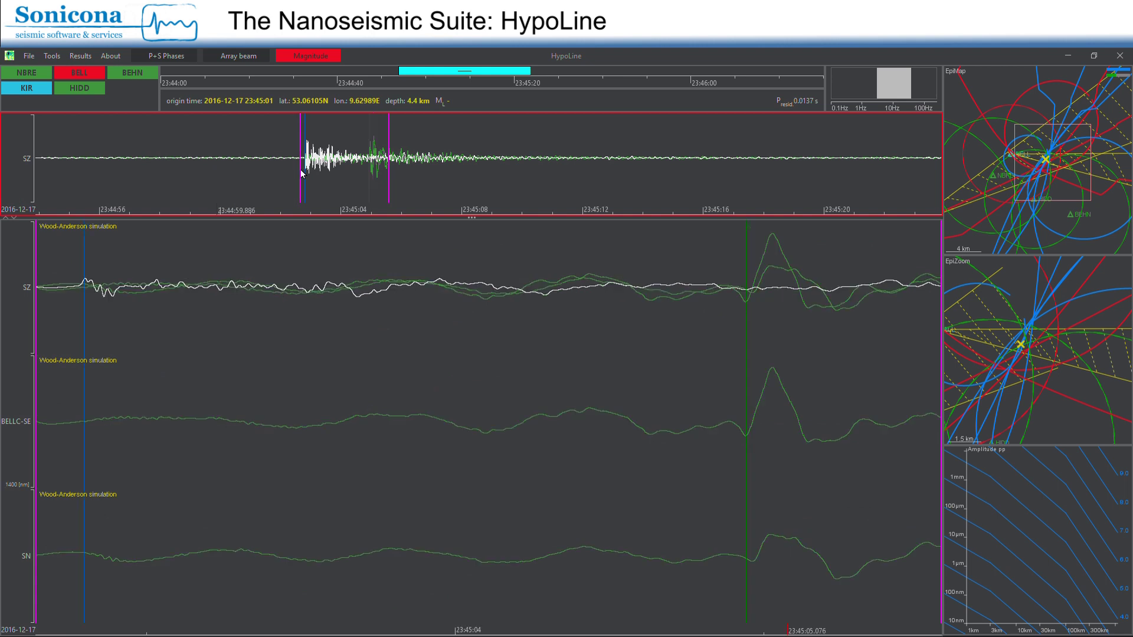
drag(299, 169, 462, 171)
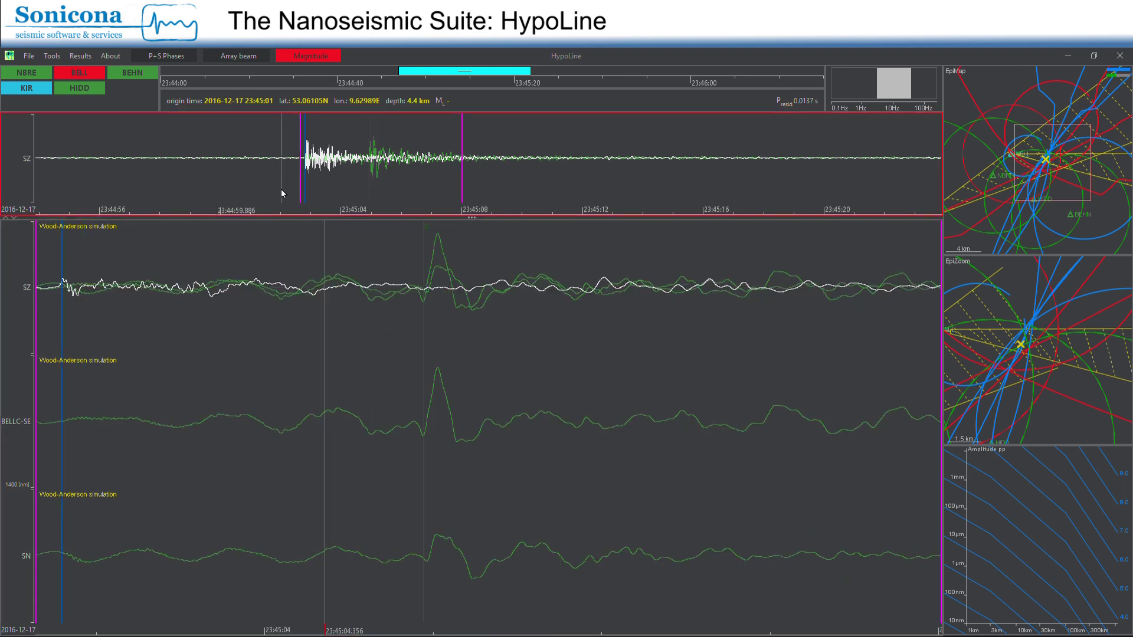
click(282, 169)
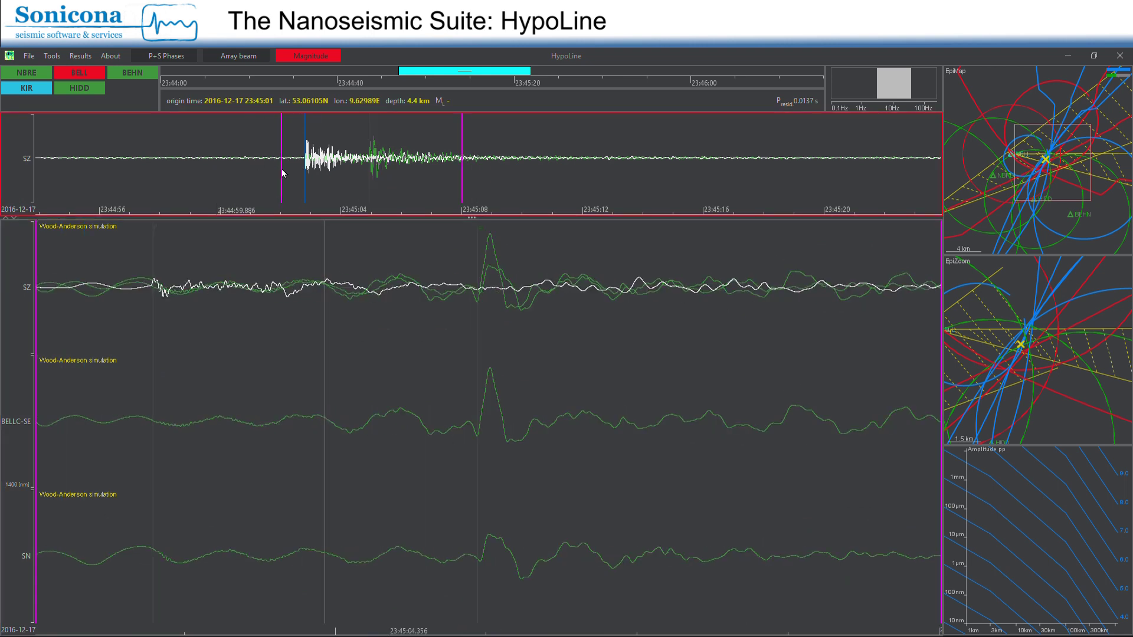
Step: Pick the peak-to-peak S-phase amplitudes on the BELLC-SE, BEHNC-SE and NBREC-SN Wood-Anderson traces
click(479, 434)
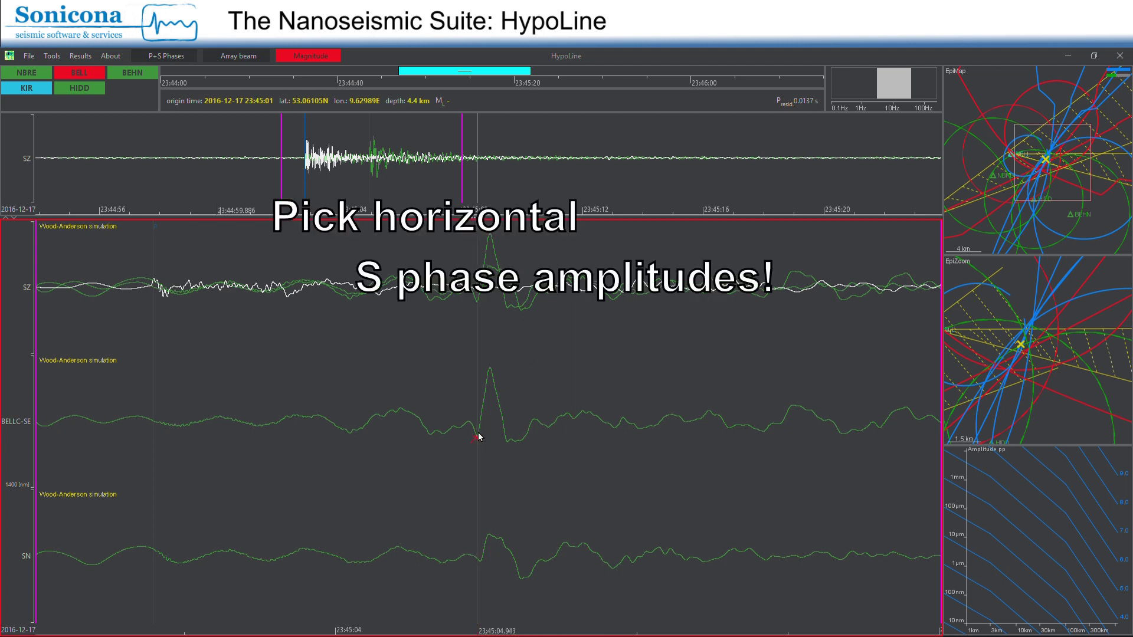
click(491, 369)
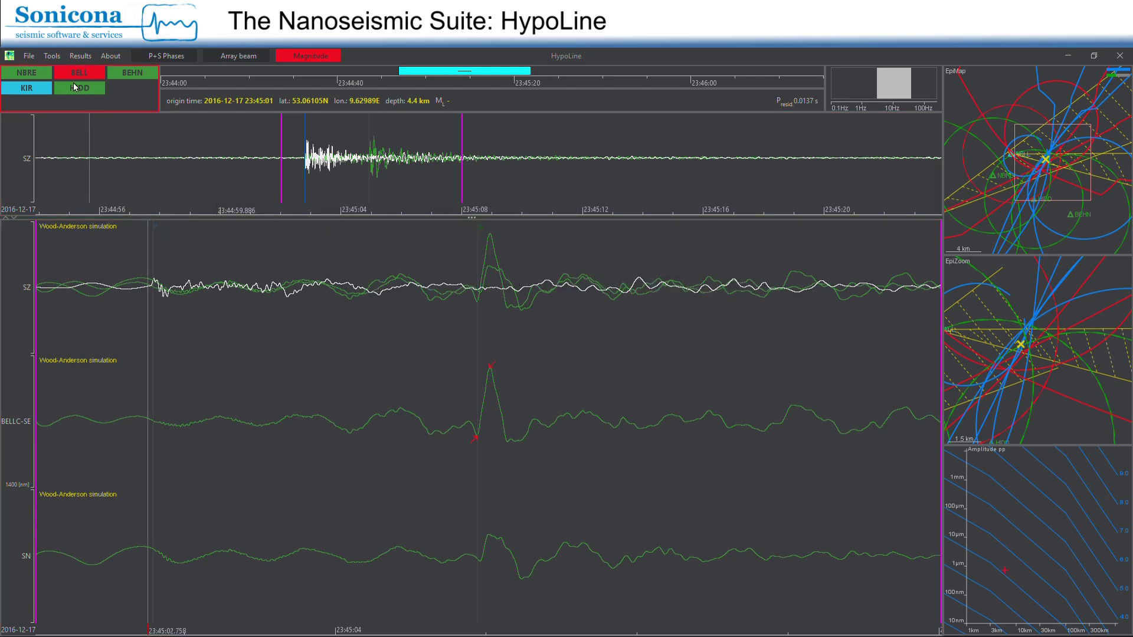
click(133, 72)
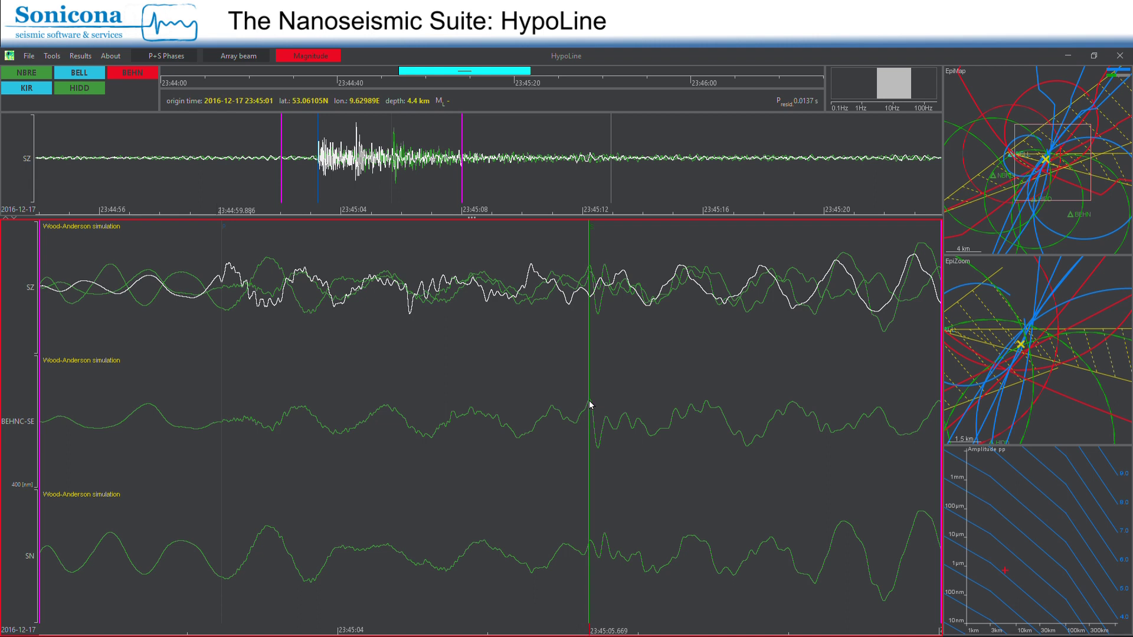
click(599, 452)
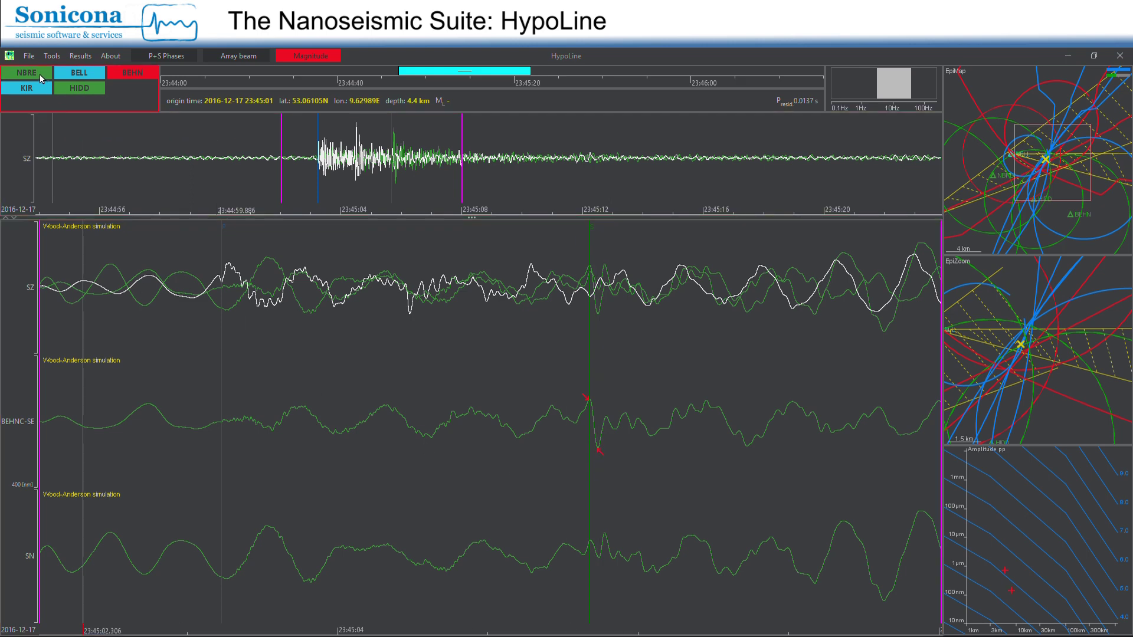
click(40, 77)
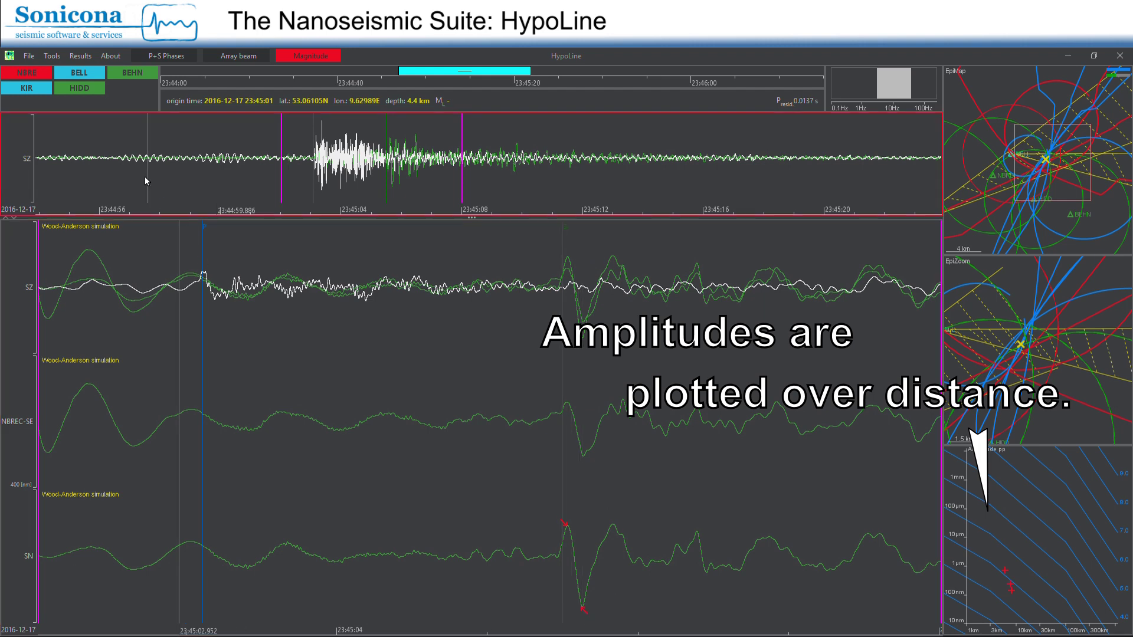
Step: Examine the KIR traces for a usable horizontal S amplitude, extending the detail window to about 23:45:20
click(27, 87)
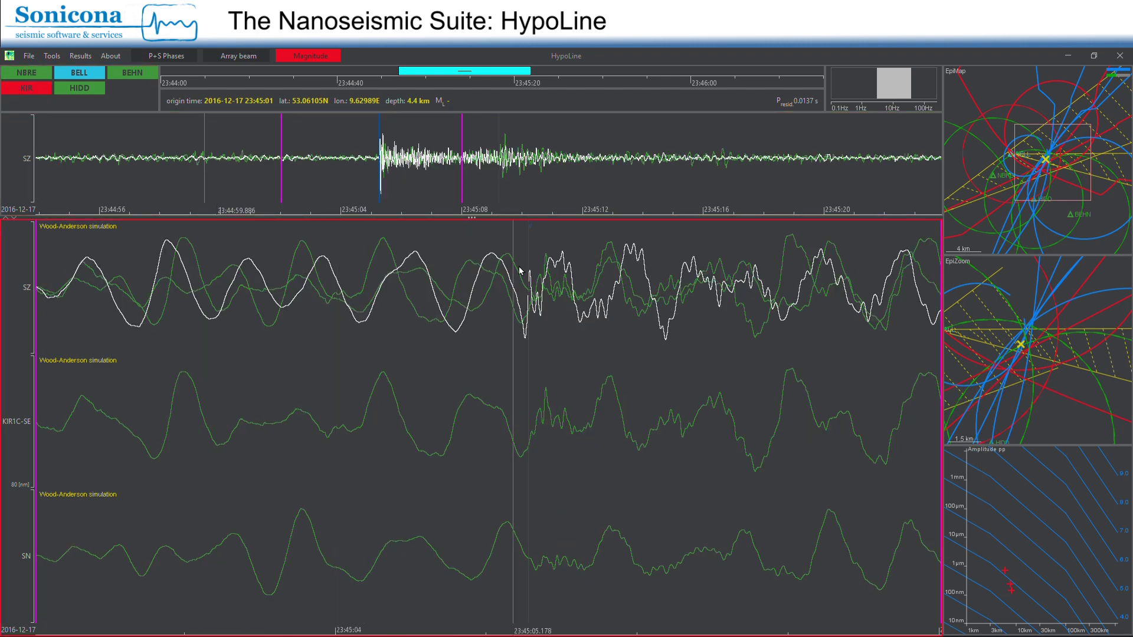
right_click(573, 168)
right_click(680, 162)
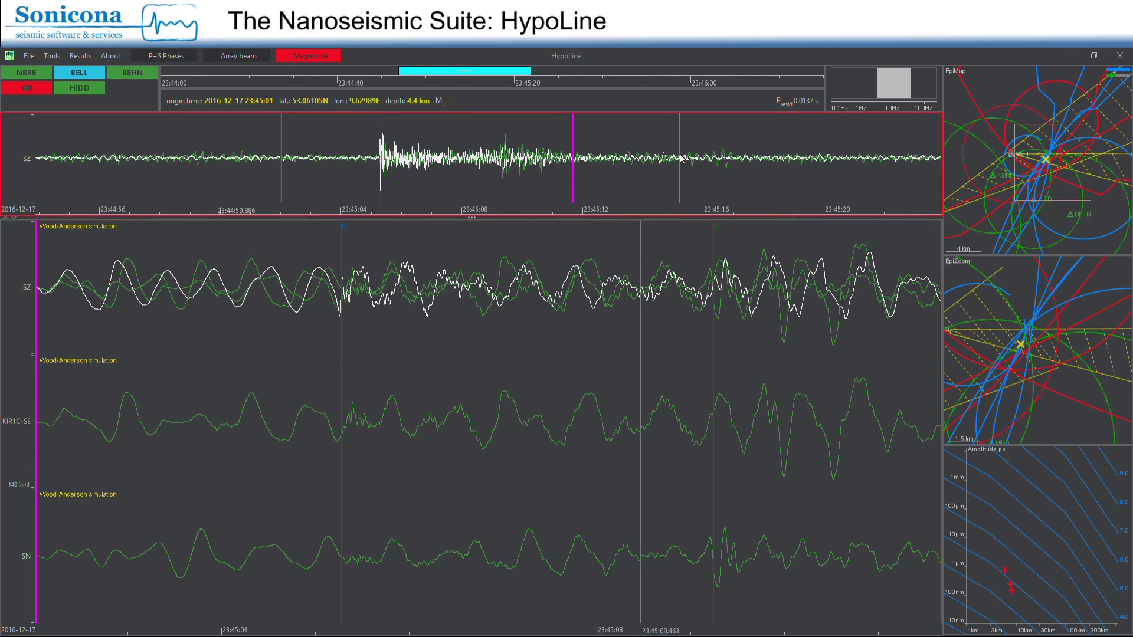
right_click(830, 163)
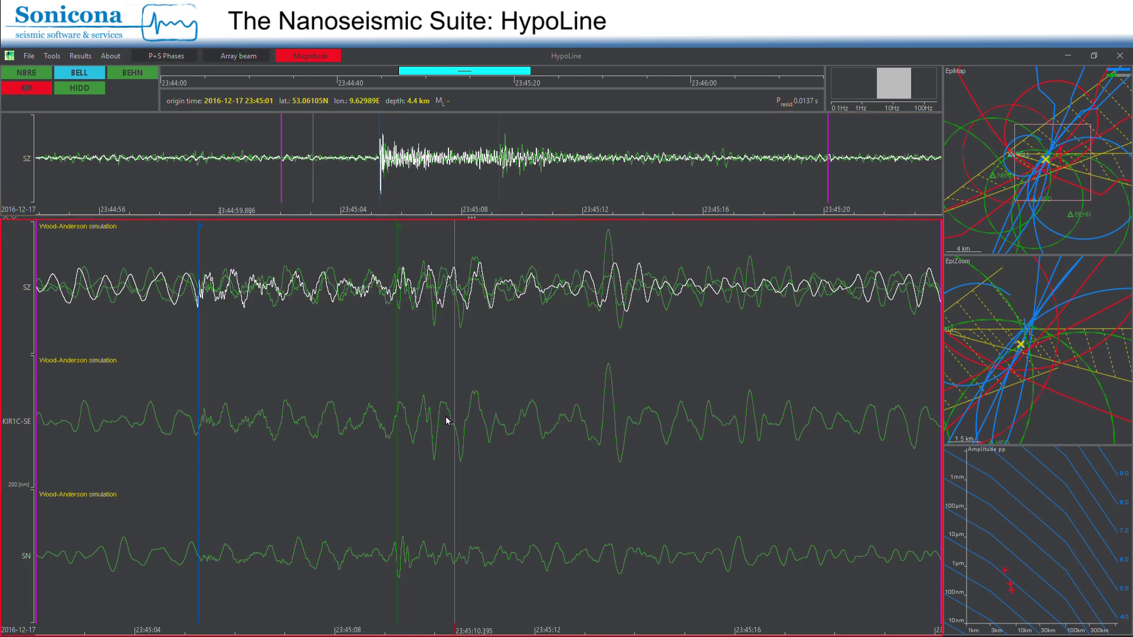
Step: Switch to HIDD, end the detail window at about 23:45:06.6, and pick the trough-to-peak S amplitude on HIDDC-SE
click(65, 88)
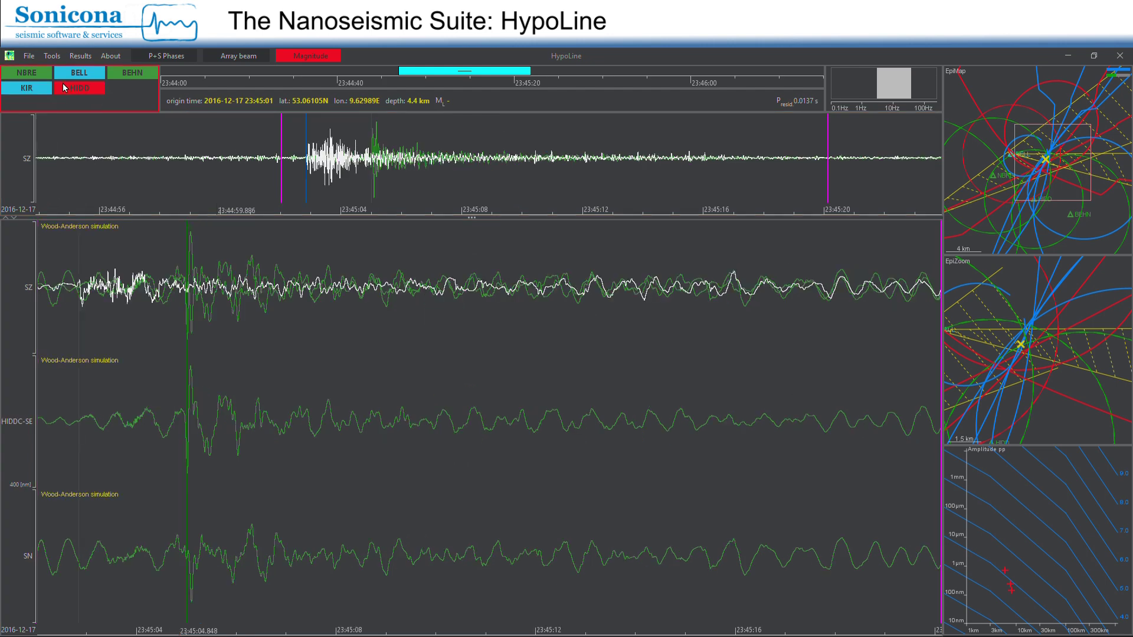
right_click(422, 163)
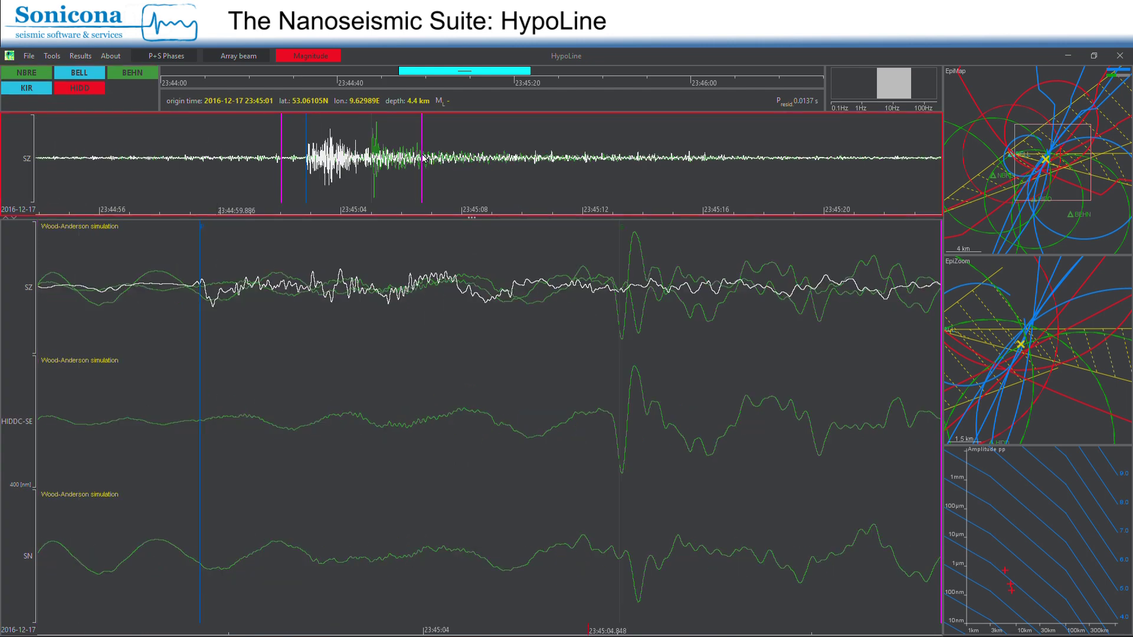
click(623, 480)
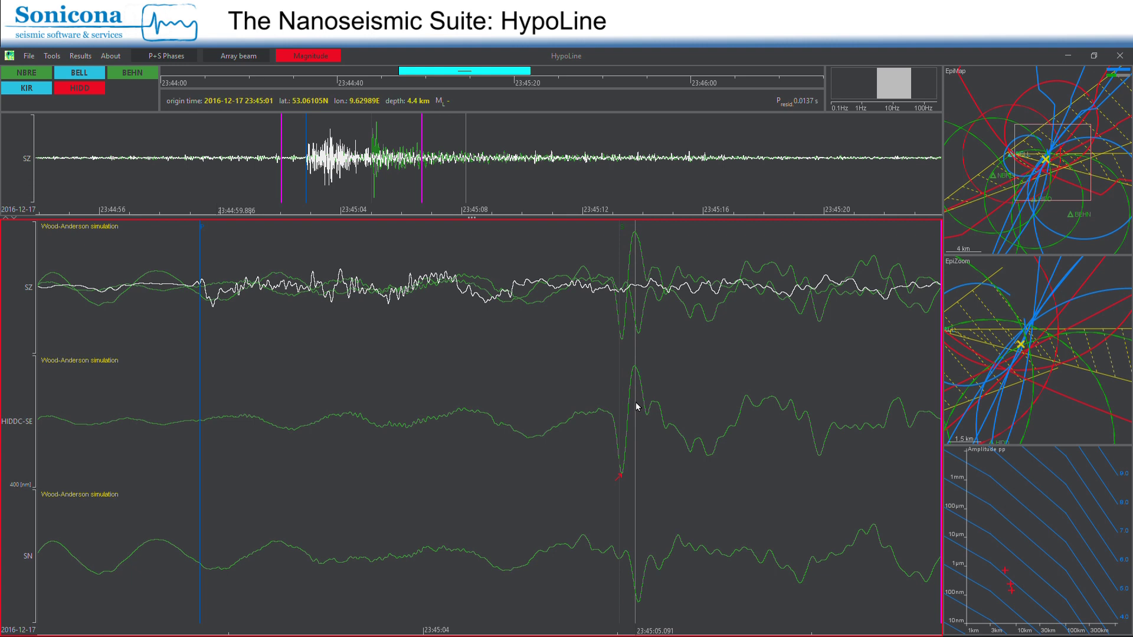
click(636, 406)
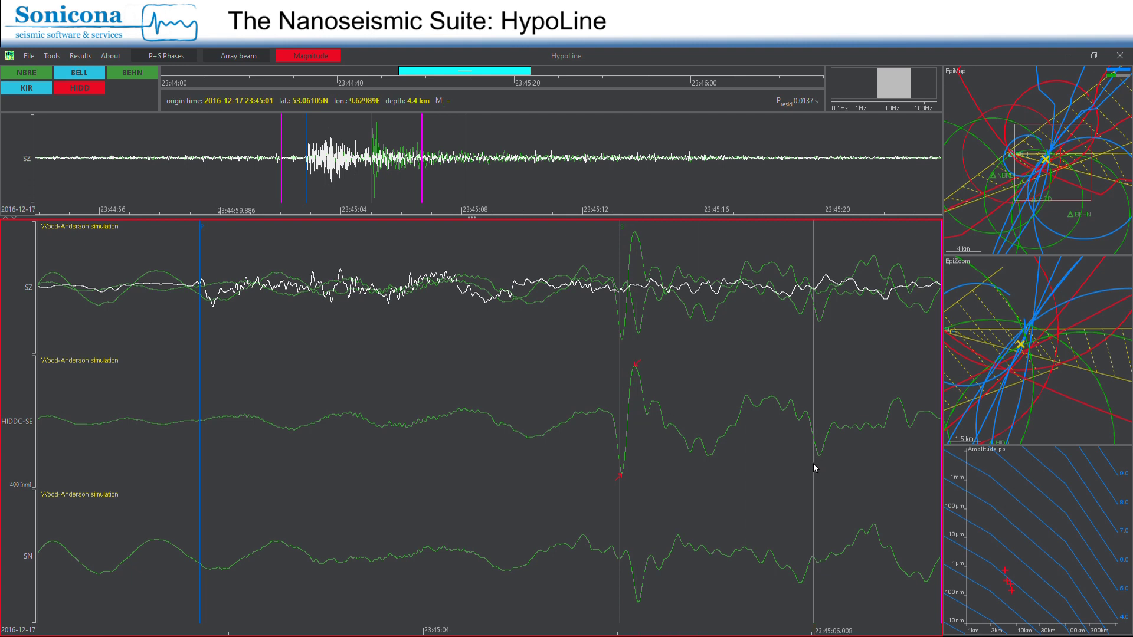
Step: Fit the magnitude curve to the plotted amplitude points, trying ML 1.2 and settling on ML 0.9
click(1011, 586)
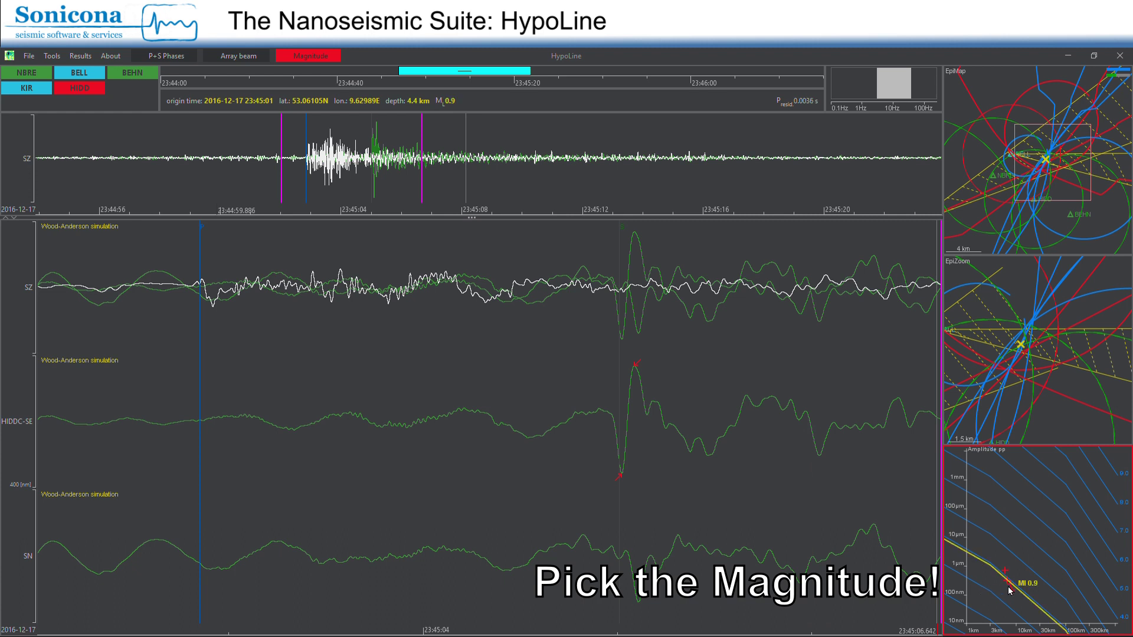
scroll(1036, 594, up, 3)
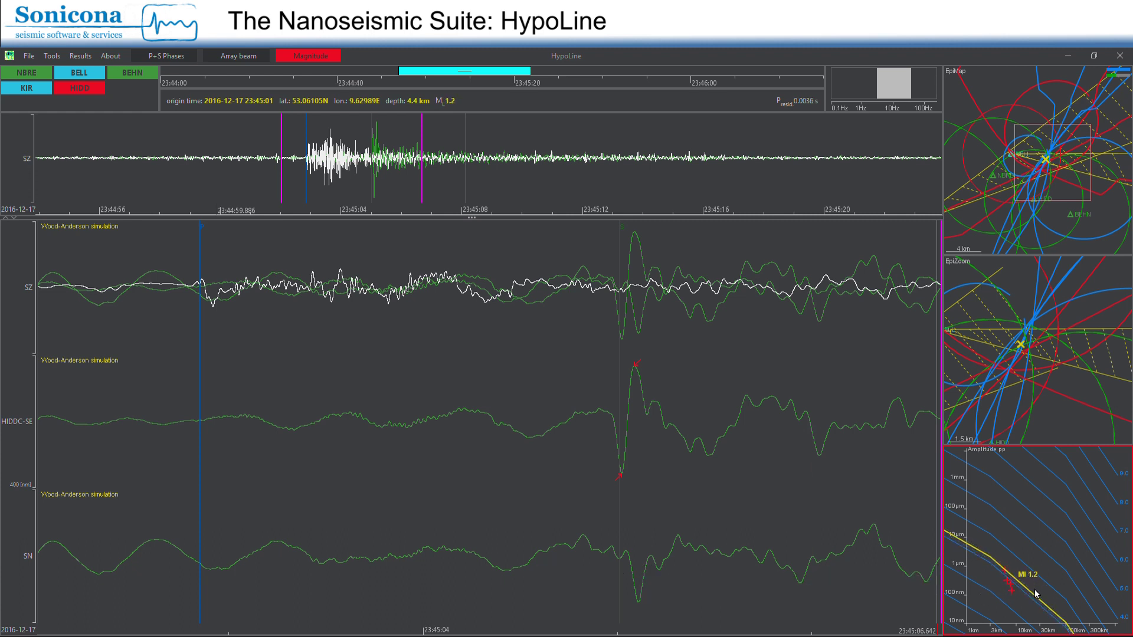
scroll(1038, 594, down, 3)
scroll(1041, 594, up, 1)
scroll(1039, 589, down, 1)
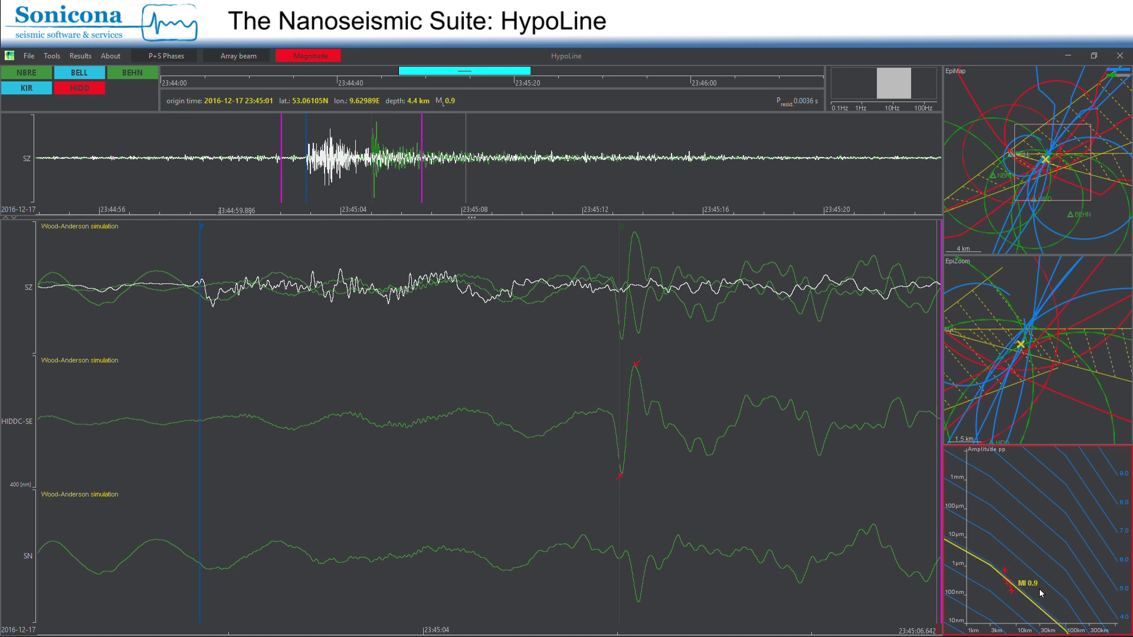